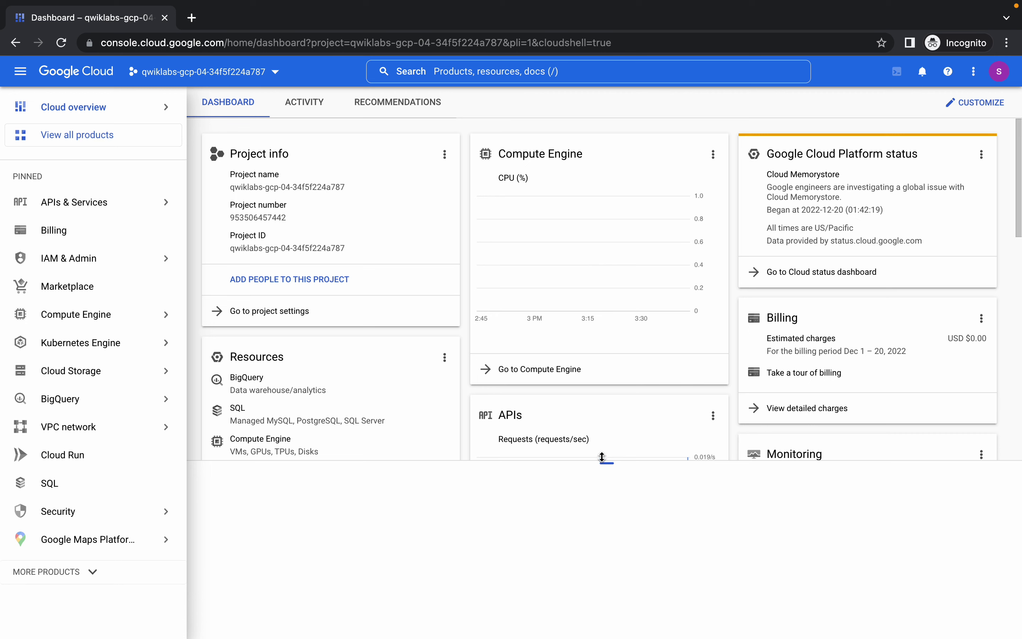
Step: Enlarge the Cloud Shell terminal to fill the console page and dismiss the session details tip
{"action": "left_click_drag", "start_coordinate": [606, 462], "coordinate": [579, 89]}
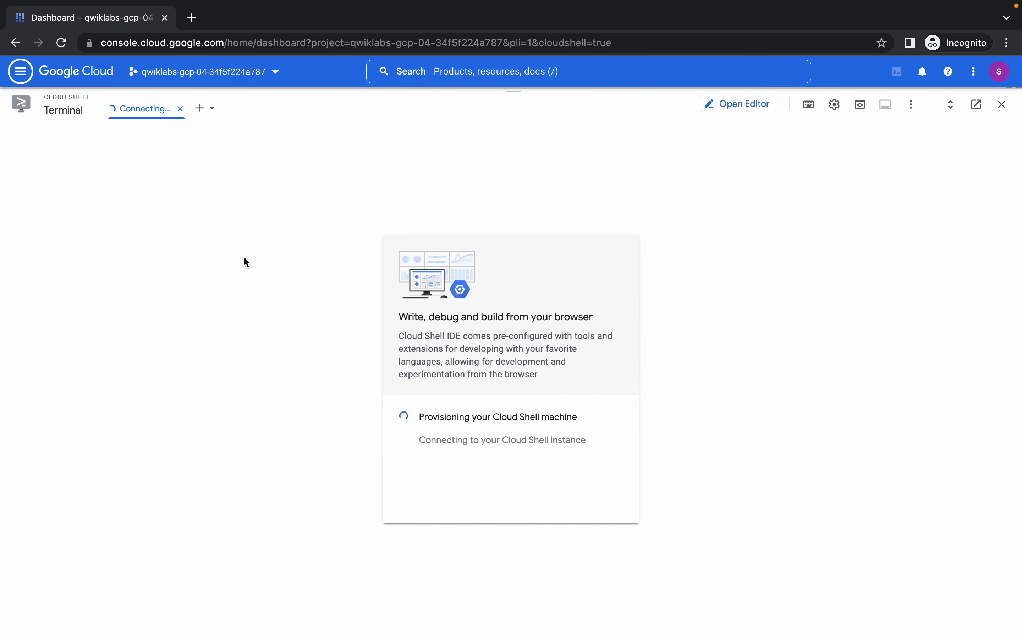
{"action": "key", "text": "ctrl+Left"}
{"action": "key", "text": "ctrl+Right"}
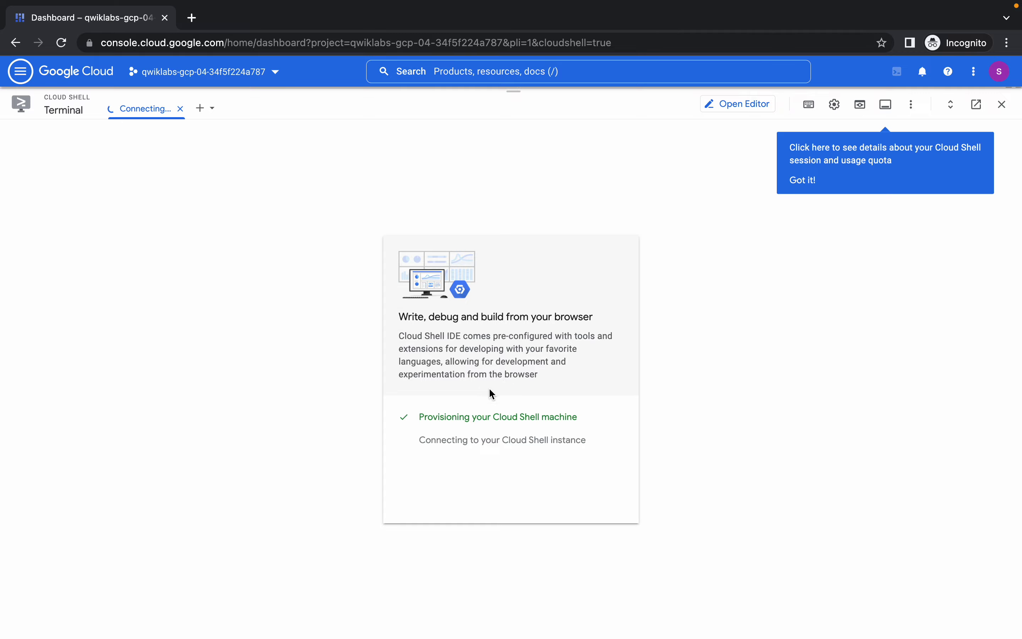
{"action": "left_click", "coordinate": [798, 181]}
Step: Copy the Task 1 bucket commands from the lab instructions and run "export BUCKET=$GOOGLE_CLOUD_PROJECT" and "gsutil mb gs://$BUCKET" in Cloud Shell
{"action": "key", "text": "ctrl+Left"}
{"action": "scroll", "coordinate": [450, 326], "scroll_direction": "down", "scroll_amount": 15}
{"action": "scroll", "coordinate": [451, 323], "scroll_direction": "down", "scroll_amount": 20}
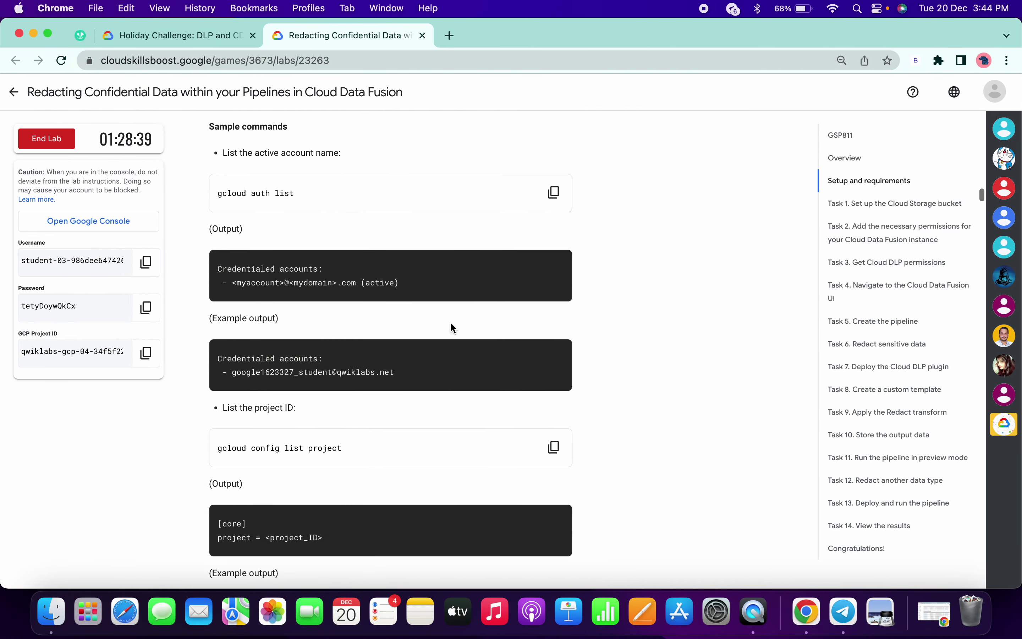
{"action": "scroll", "coordinate": [451, 321], "scroll_direction": "down", "scroll_amount": 10}
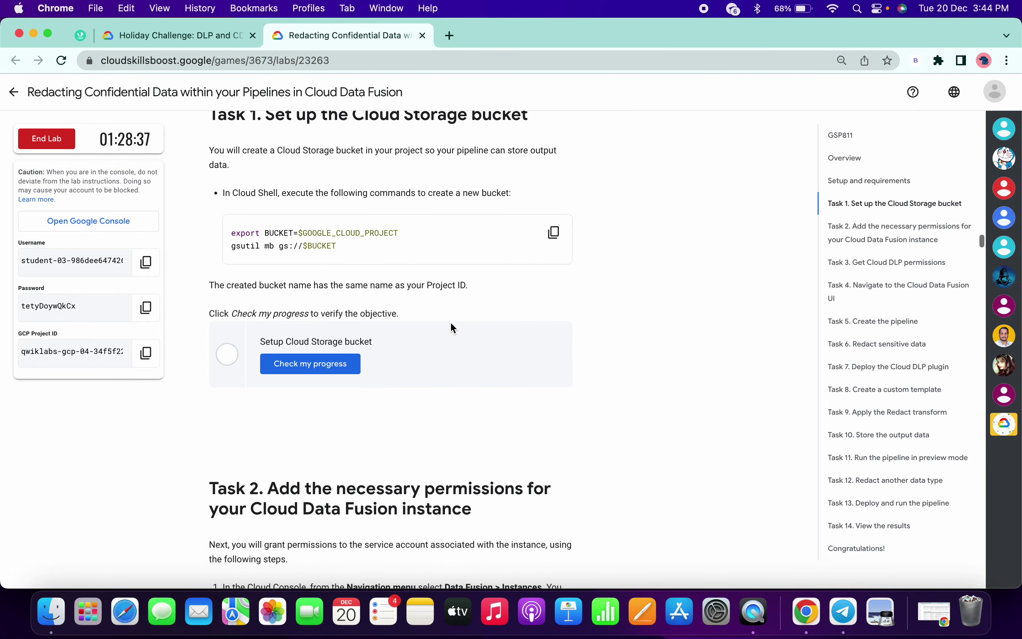
{"action": "left_click", "coordinate": [554, 217]}
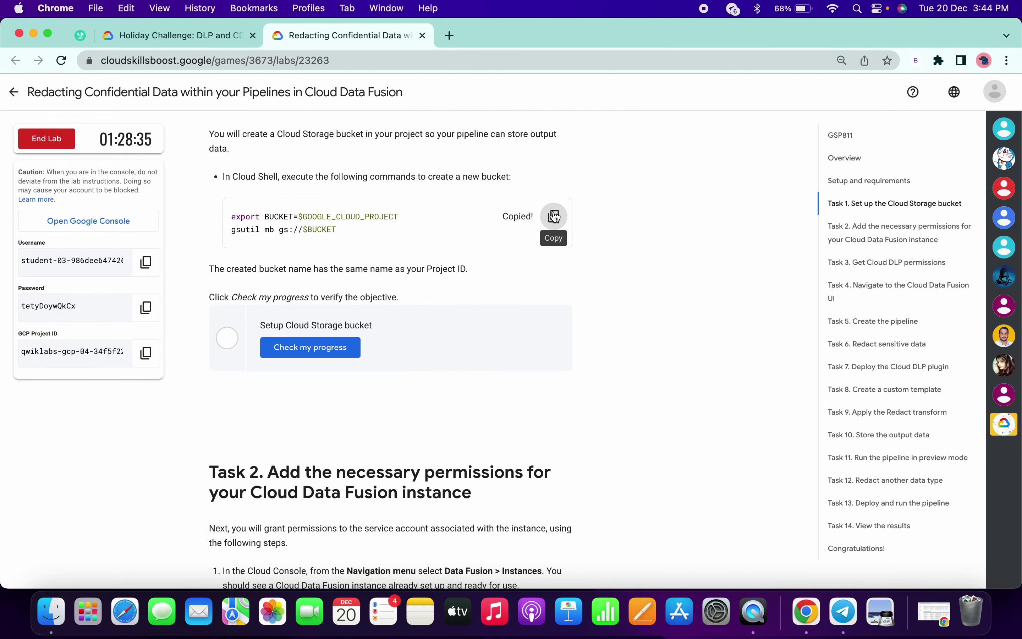
{"action": "key", "text": "ctrl+Right"}
{"action": "key", "text": "super+v"}
{"action": "key", "text": "Return"}
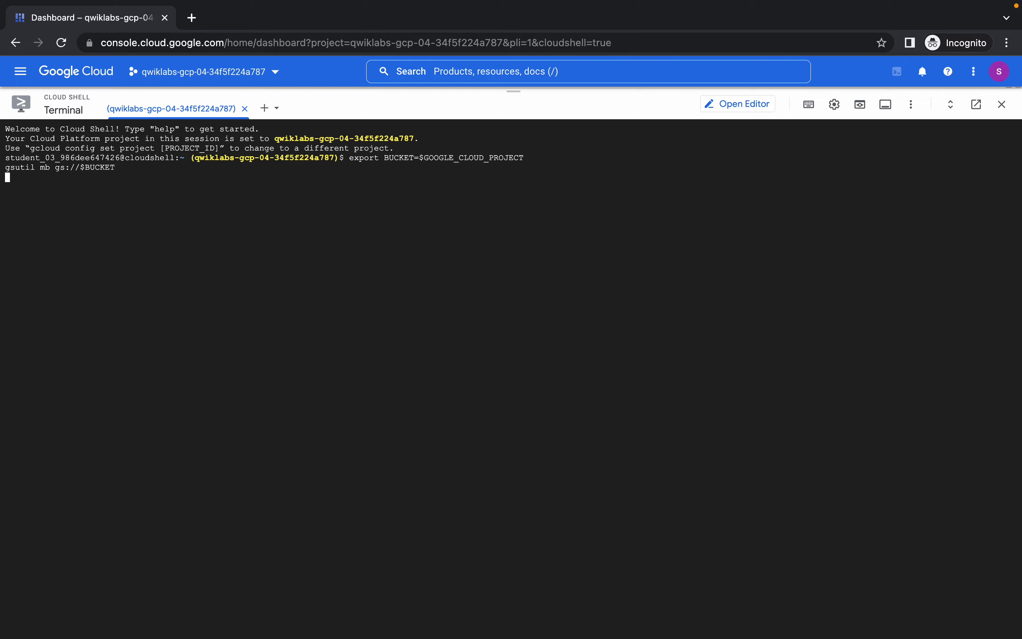
{"action": "key", "text": "Return"}
Step: Return to the lab instructions and check the progress of the "Setup Cloud Storage bucket" objective
{"action": "key", "text": "ctrl+Left"}
{"action": "left_click", "coordinate": [330, 353]}
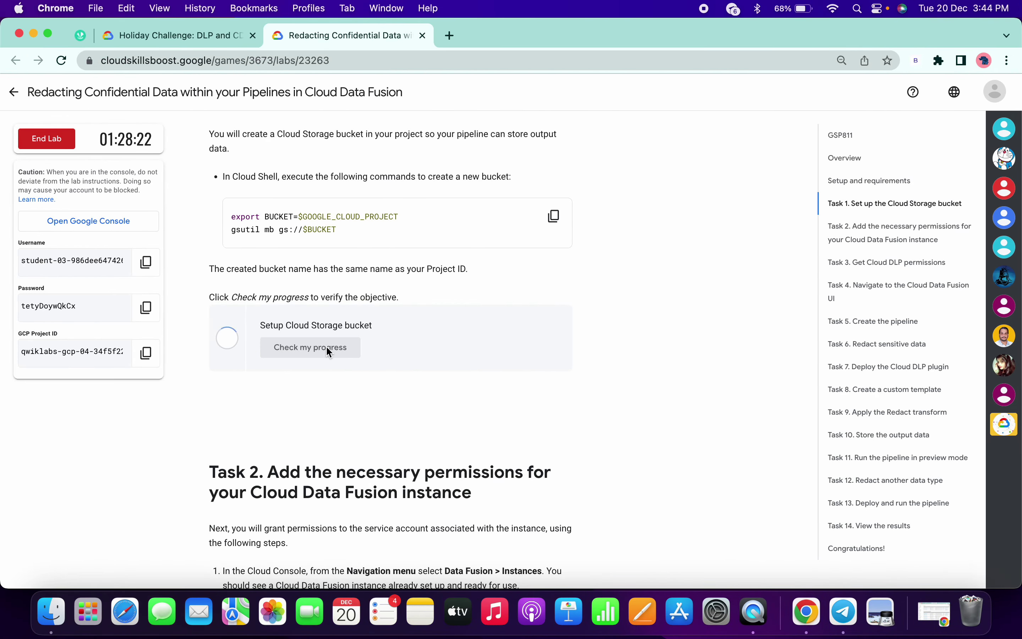
{"action": "left_click", "coordinate": [329, 353]}
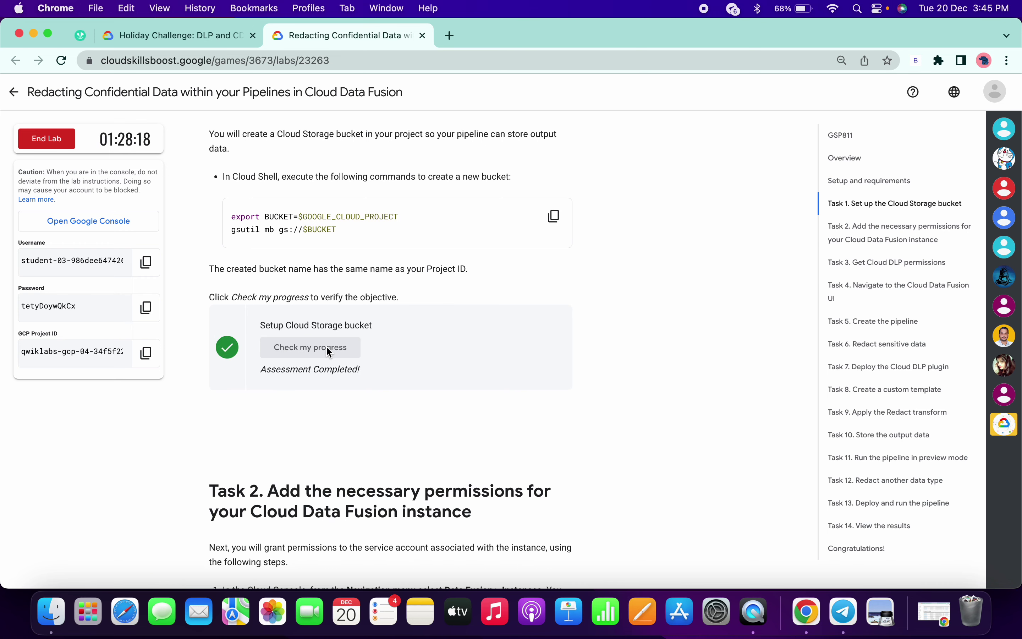
Step: Review the Task 2 instructions, then search the Cloud console for "data fus" and open Data Fusion in a new tab
{"action": "scroll", "coordinate": [326, 346], "scroll_direction": "down", "scroll_amount": 10}
{"action": "scroll", "coordinate": [386, 307], "scroll_direction": "up", "scroll_amount": 2}
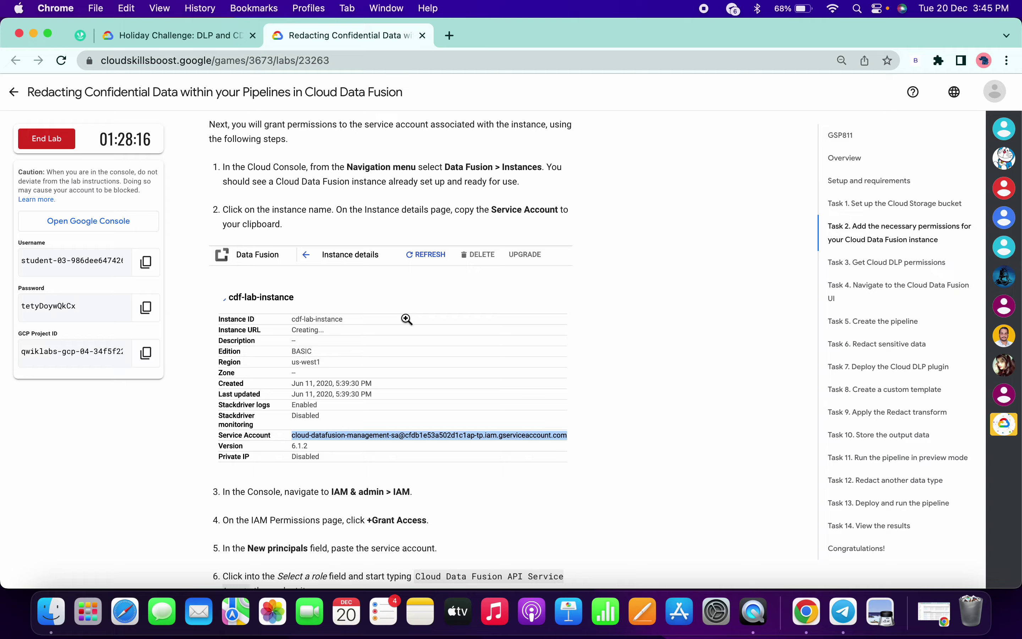
{"action": "key", "text": "ctrl+Right"}
{"action": "left_click", "coordinate": [575, 72]}
{"action": "type", "text": "data fus"}
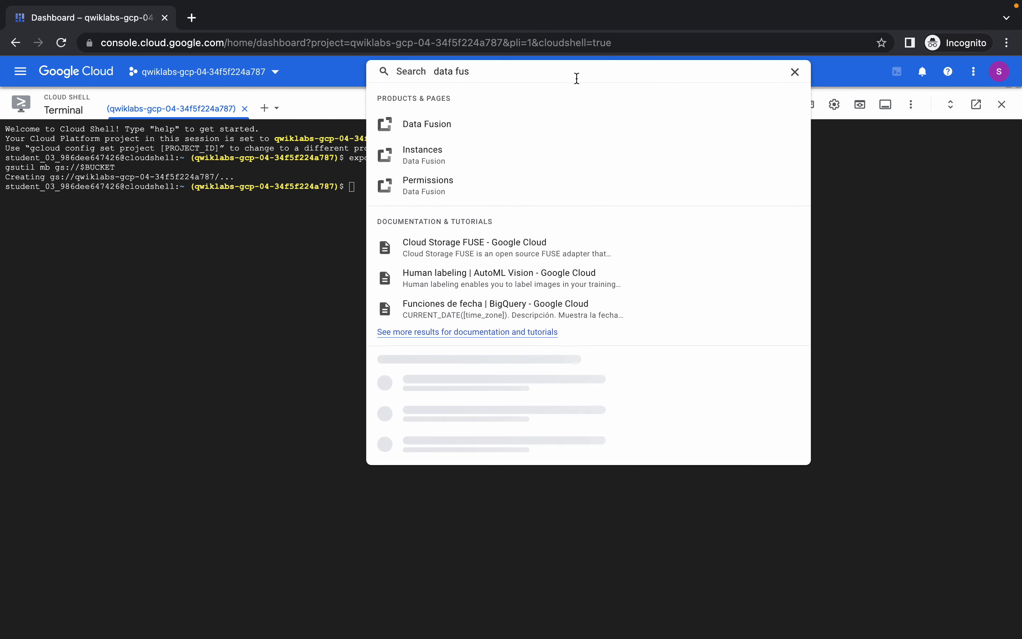
{"action": "key", "text": "Down"}
{"action": "key", "text": "super+Return"}
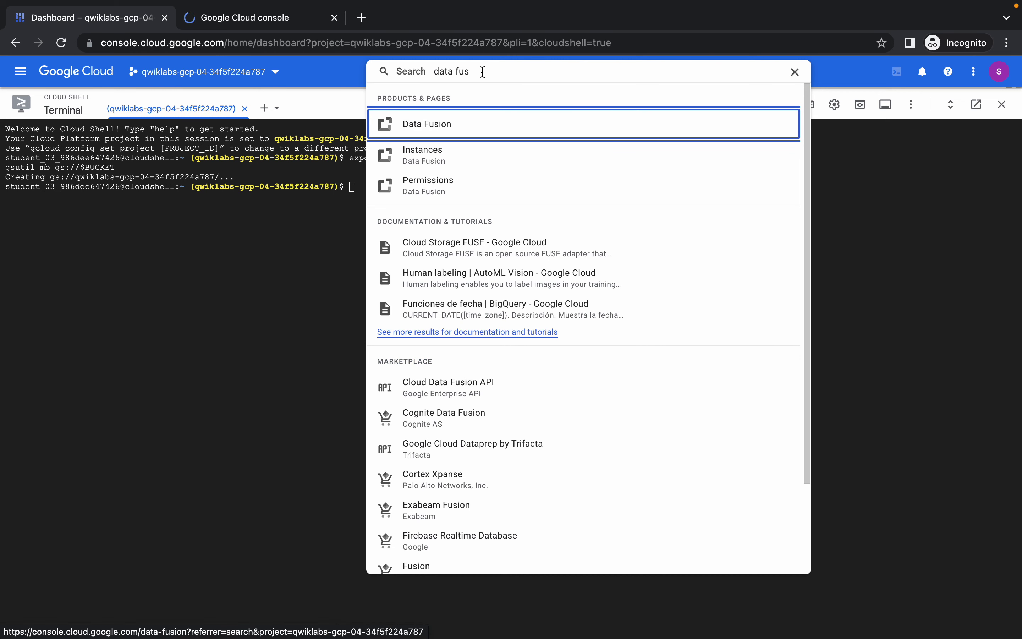
Step: Search the console for "IAM", open IAM & Admin in another new tab, and switch to the Data Fusion tab
{"action": "triple_click", "coordinate": [482, 71]}
{"action": "type", "text": "IAM"}
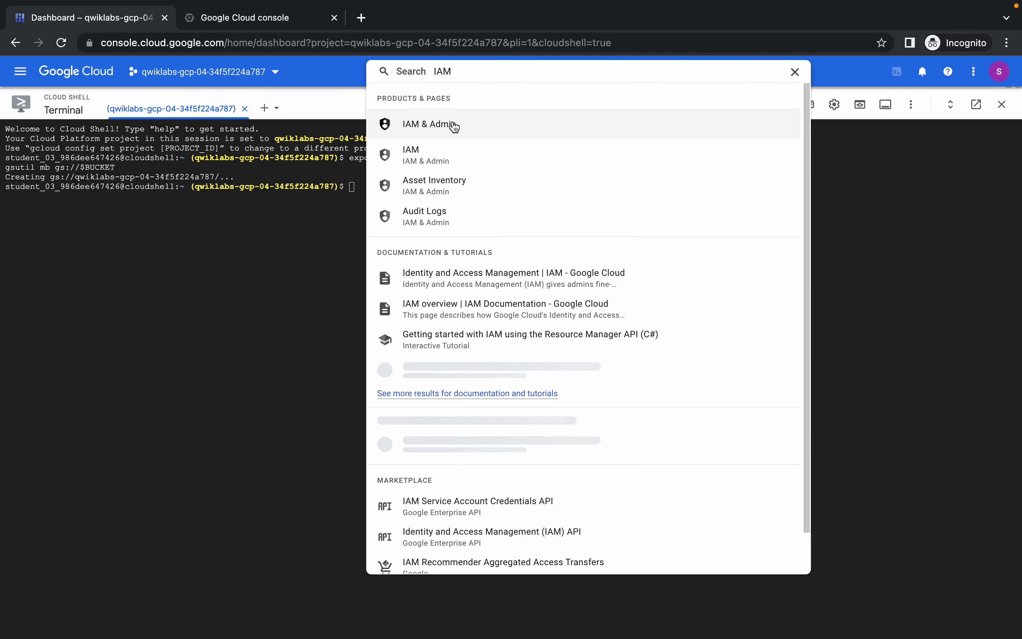
{"action": "left_click", "coordinate": [449, 127], "text": "super"}
{"action": "left_click", "coordinate": [278, 27]}
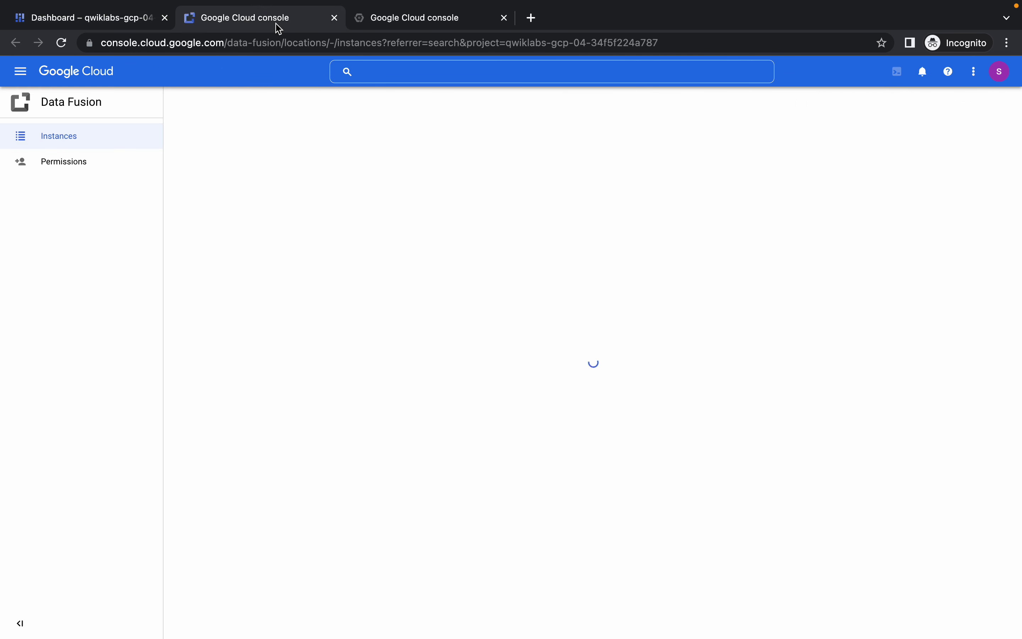
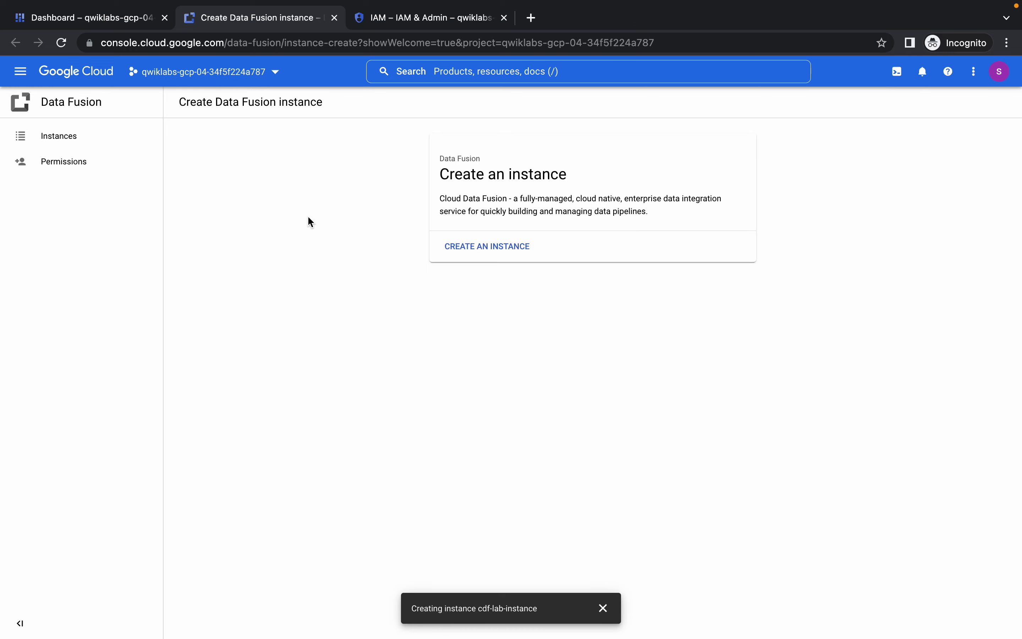
{"action": "left_click", "coordinate": [470, 249]}
{"action": "scroll", "coordinate": [391, 328], "scroll_direction": "down", "scroll_amount": 3}
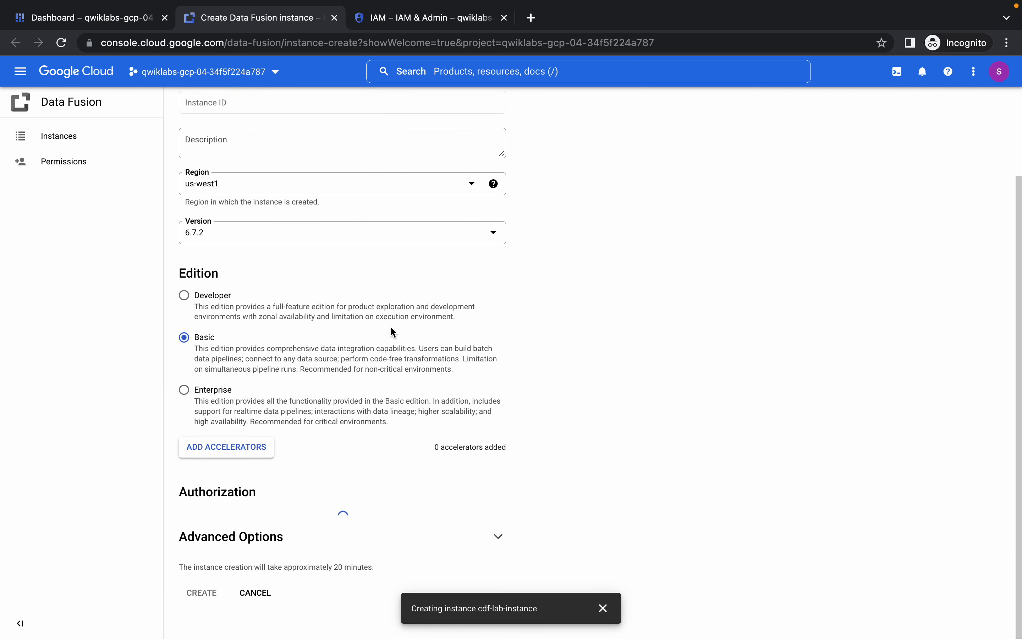
{"action": "scroll", "coordinate": [392, 332], "scroll_direction": "up", "scroll_amount": 3}
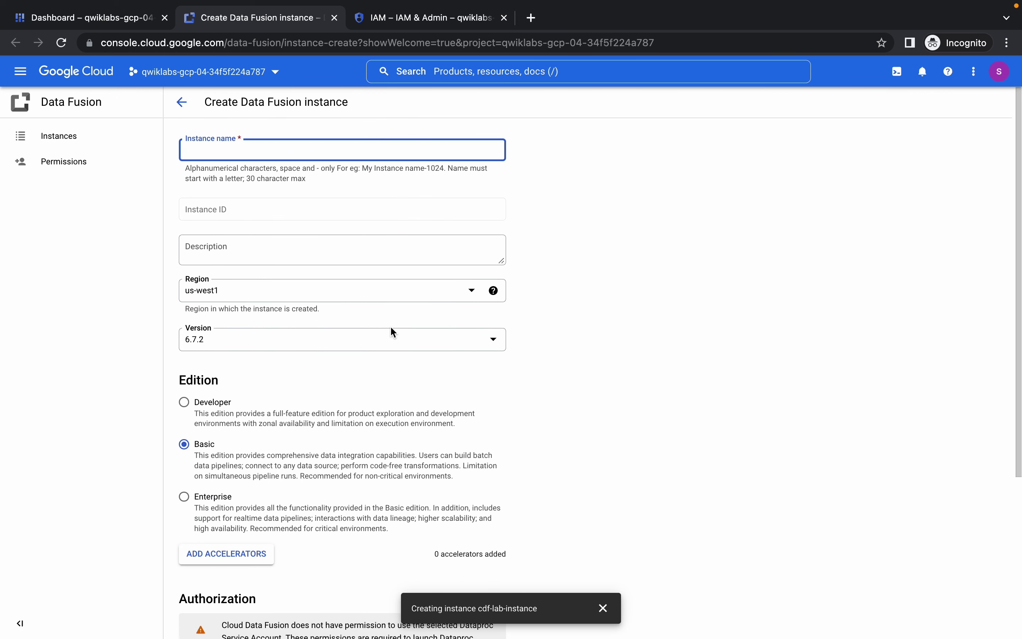
{"action": "left_click", "coordinate": [183, 104]}
Step: Open the details of cdf-lab-instance from the Data Fusion instances list and copy its service account address
{"action": "left_click", "coordinate": [81, 146]}
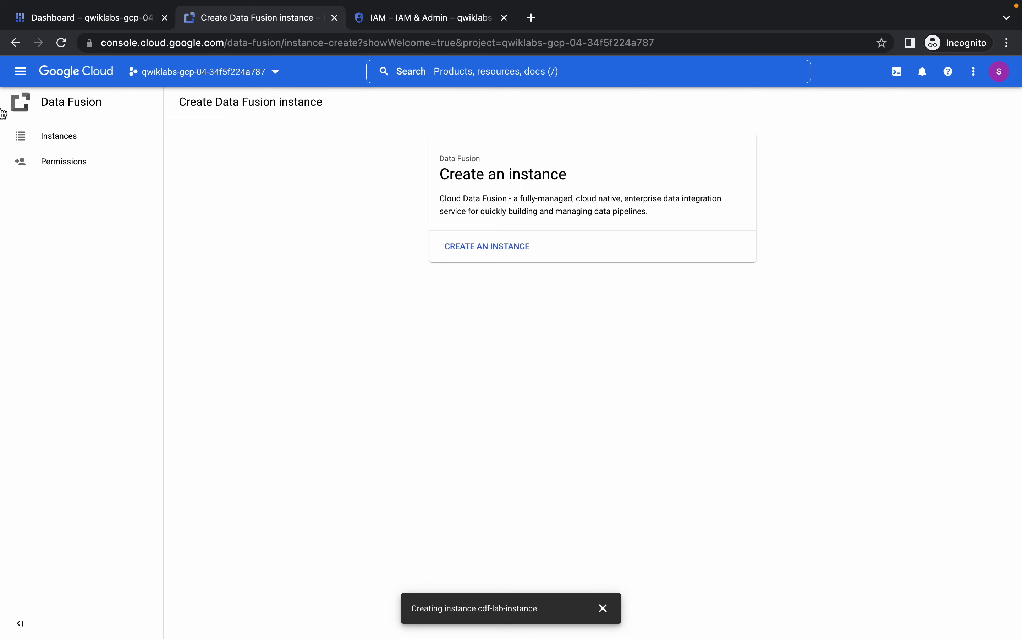
{"action": "left_click", "coordinate": [41, 149]}
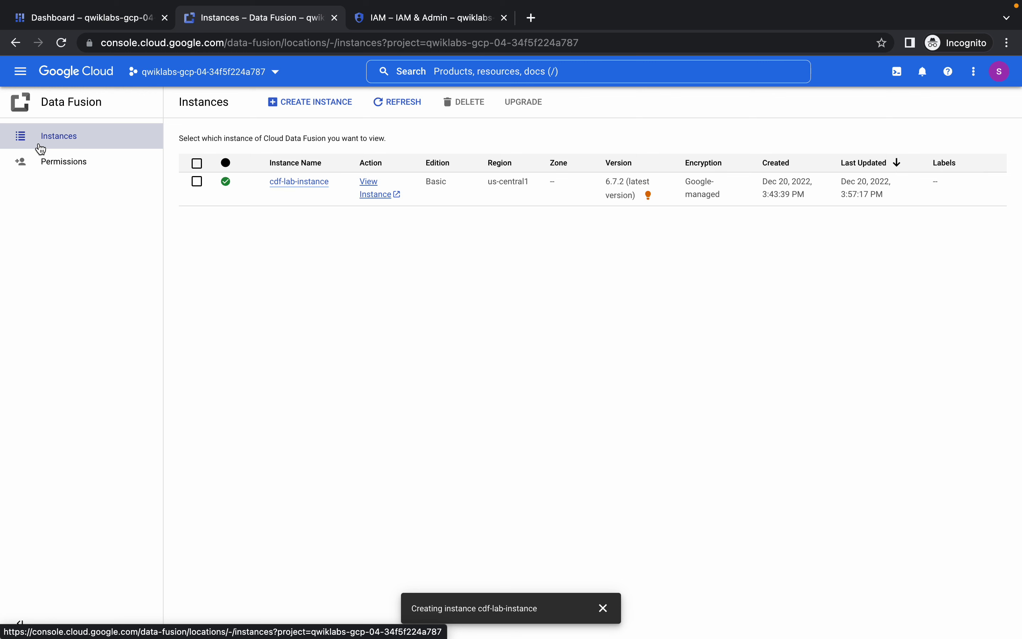
{"action": "left_click", "coordinate": [288, 183]}
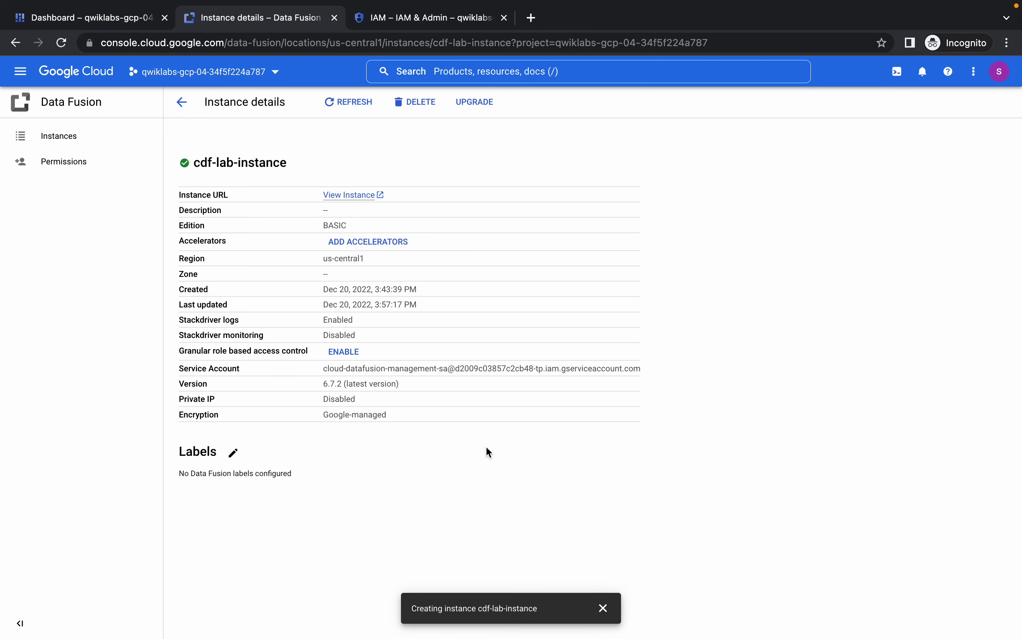
{"action": "triple_click", "coordinate": [357, 368]}
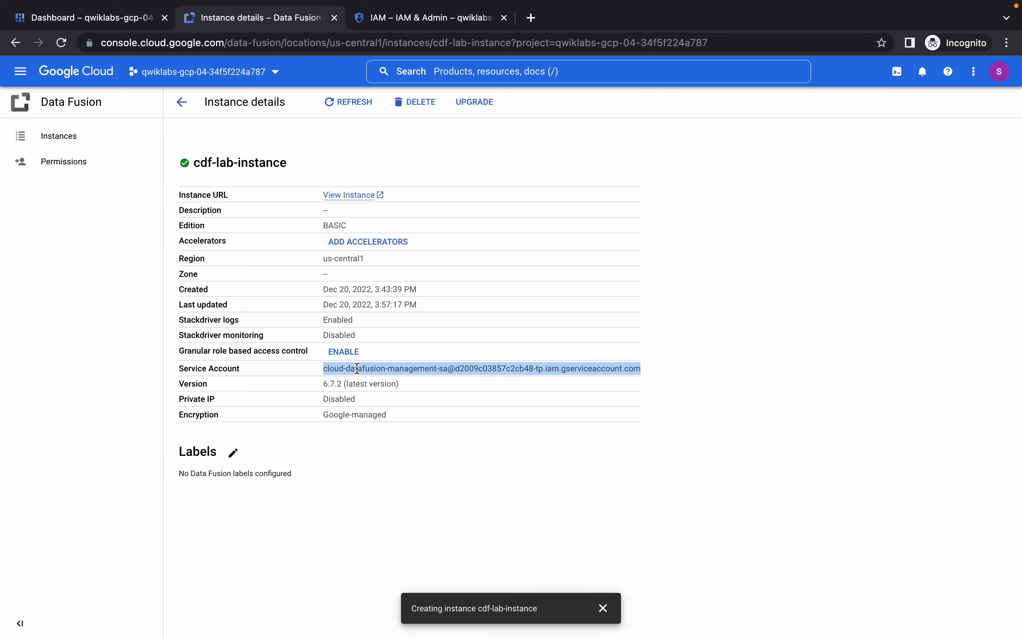
Step: Start a new access grant for the project in IAM and enter the copied Data Fusion service account as the new principal
{"action": "left_click", "coordinate": [417, 21]}
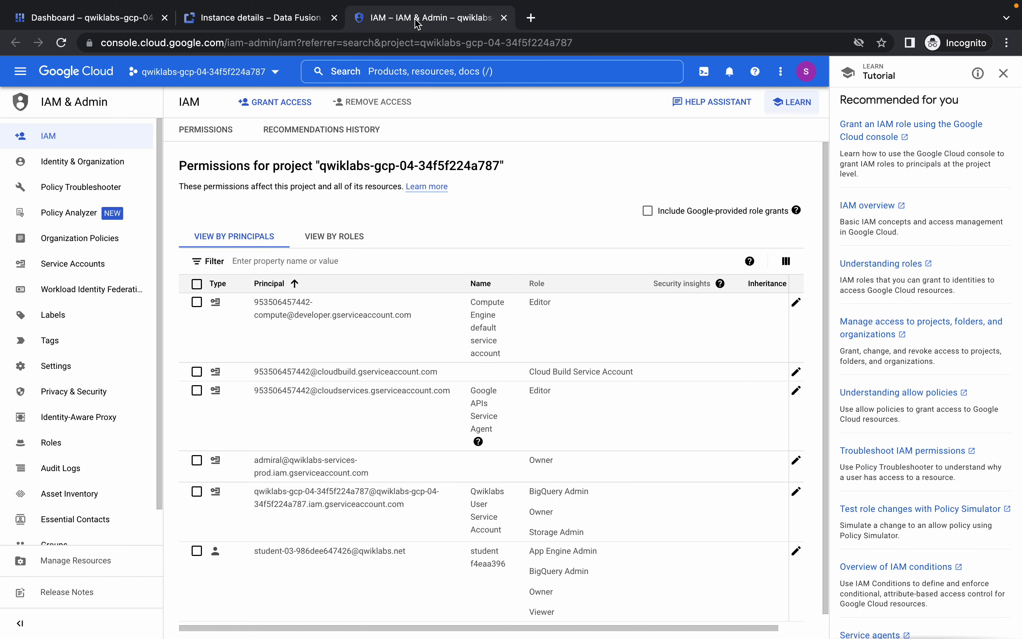
{"action": "left_click", "coordinate": [270, 102]}
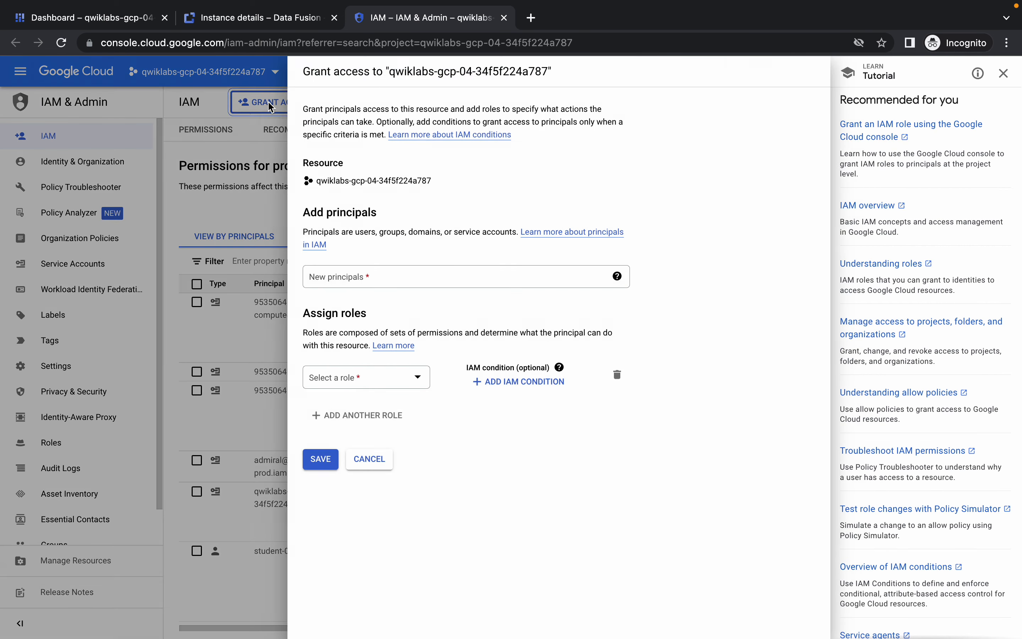
{"action": "left_click", "coordinate": [386, 270]}
{"action": "key", "text": "super+v"}
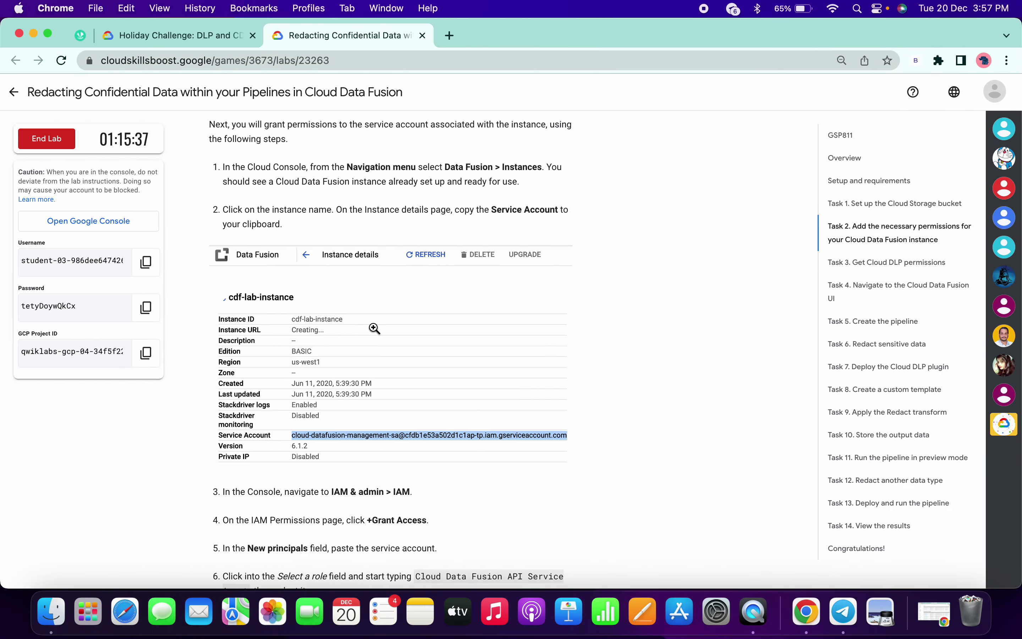
Step: Copy the role name from the lab instructions, assign Cloud Data Fusion API Service Agent to the new principal, and save the grant
{"action": "scroll", "coordinate": [374, 328], "scroll_direction": "down", "scroll_amount": 5}
{"action": "left_click_drag", "start_coordinate": [415, 354], "coordinate": [248, 368]}
{"action": "key", "text": "ctrl+c"}
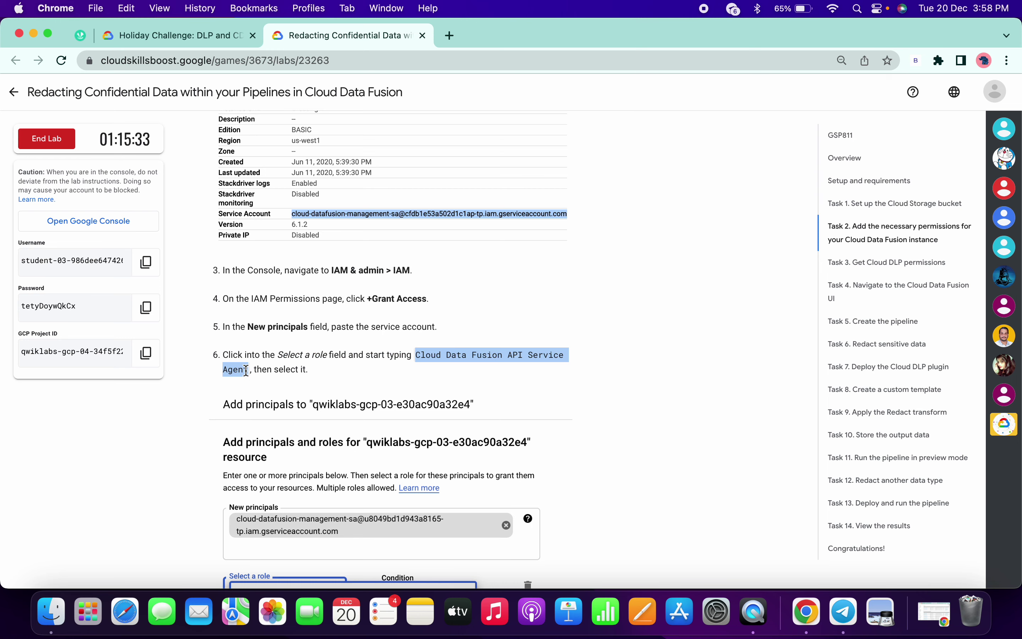
{"action": "key", "text": "ctrl+Right"}
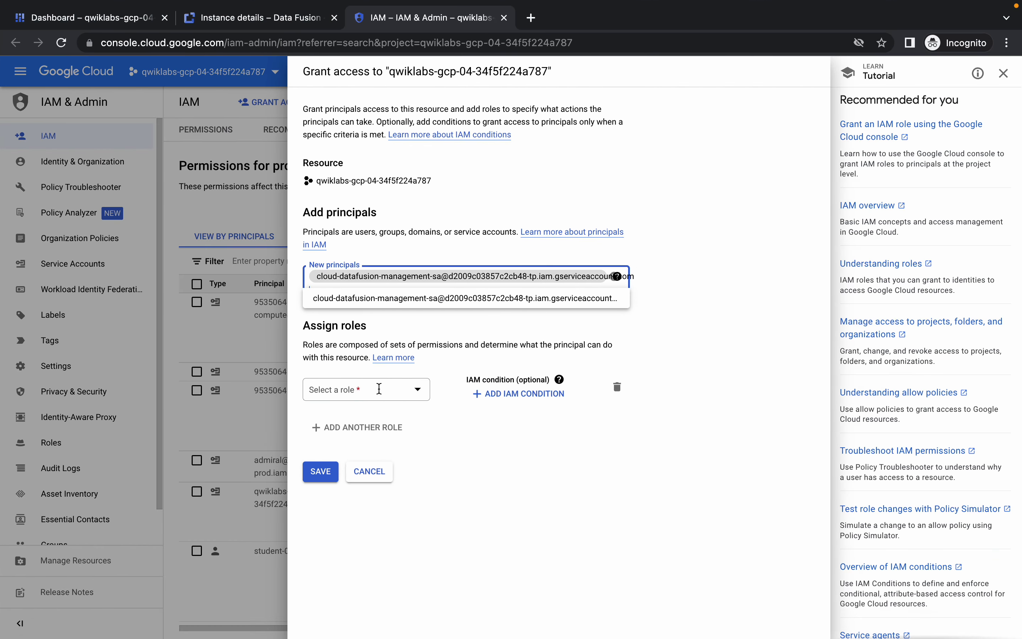
{"action": "left_click", "coordinate": [379, 388]}
{"action": "key", "text": "ctrl+v"}
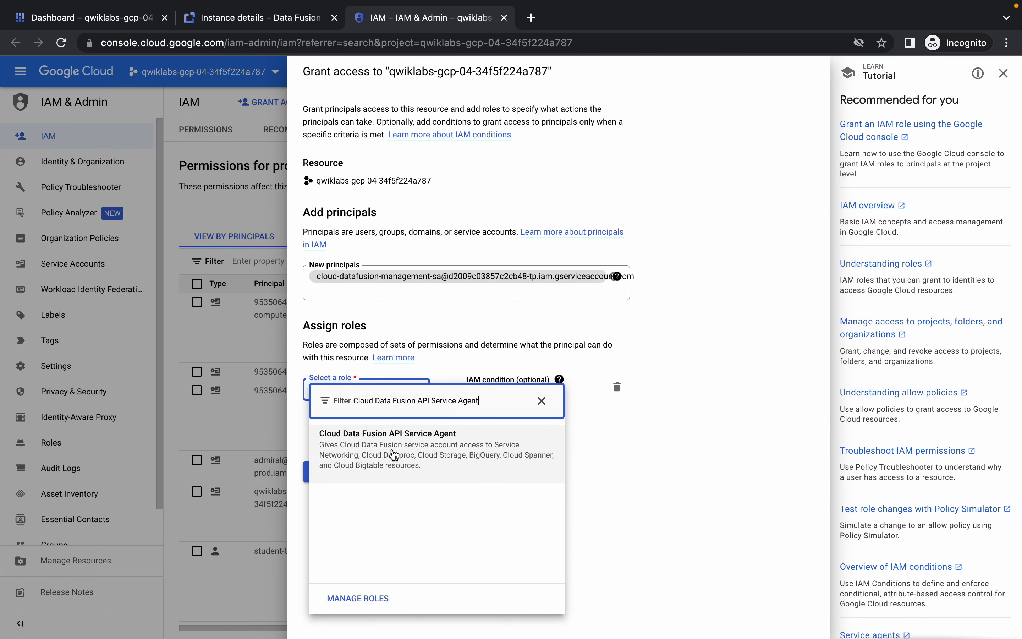
{"action": "left_click", "coordinate": [394, 454]}
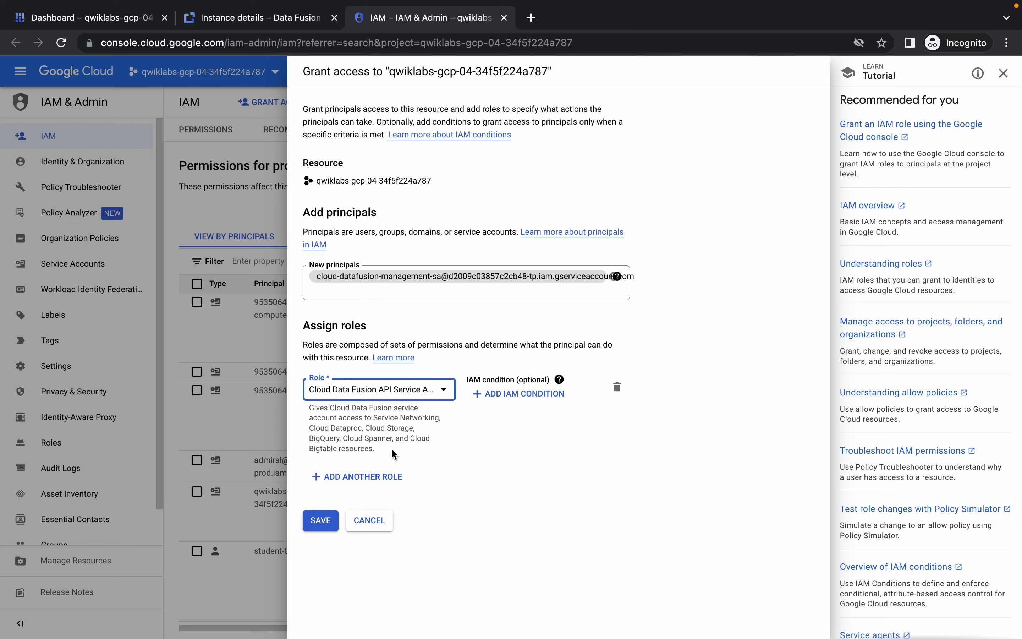
{"action": "left_click", "coordinate": [321, 520]}
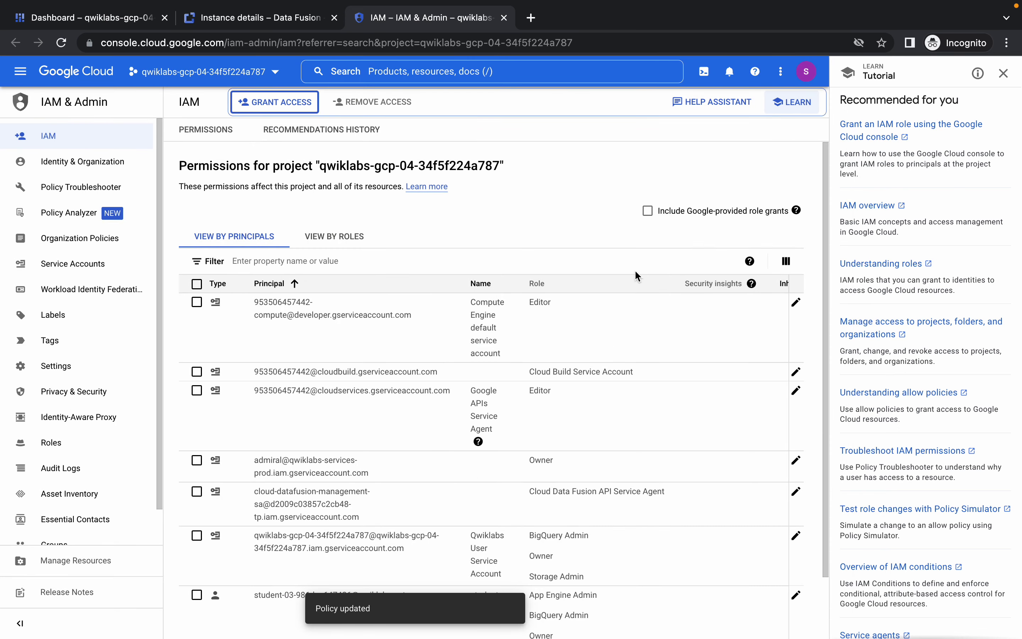
Step: Include Google-provided role grants in the IAM list and copy the Cloud Data Fusion Service Account's principal address
{"action": "left_click", "coordinate": [647, 210]}
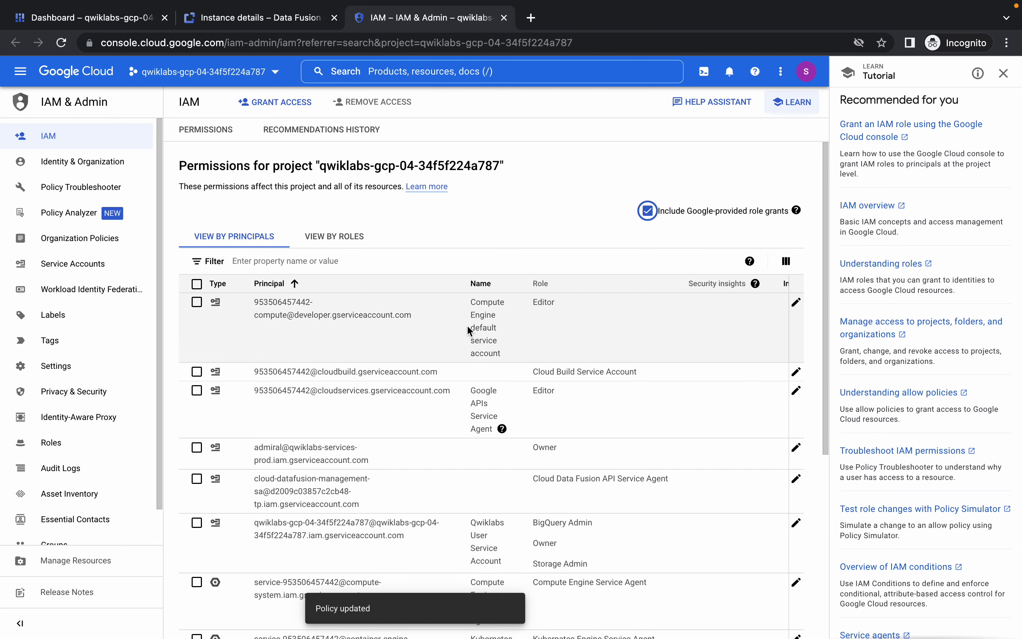
{"action": "scroll", "coordinate": [469, 330], "scroll_direction": "down", "scroll_amount": 5}
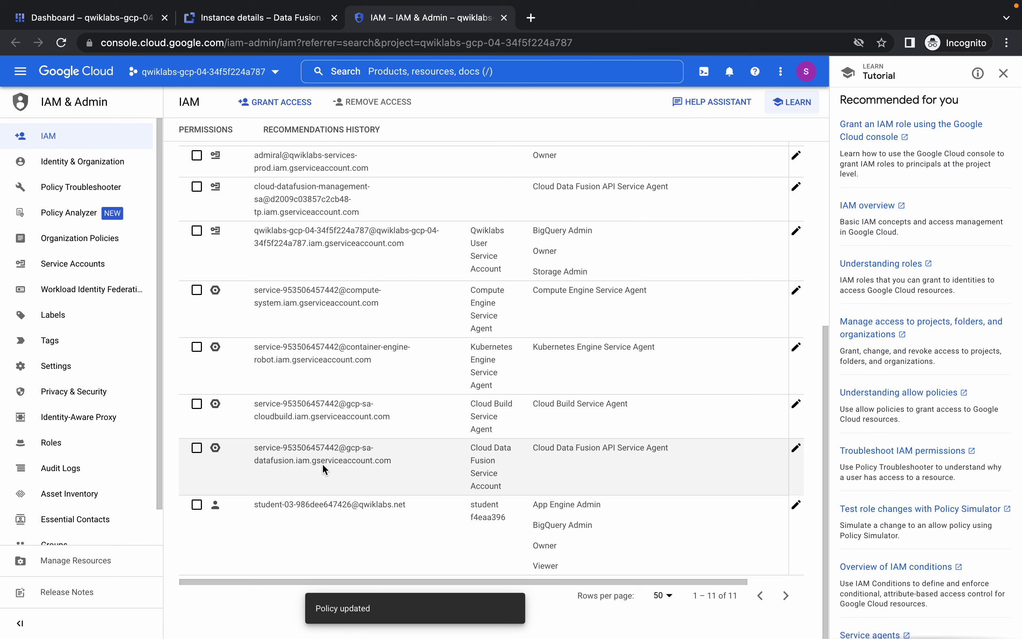
{"action": "triple_click", "coordinate": [304, 455]}
{"action": "key", "text": "ctrl+c"}
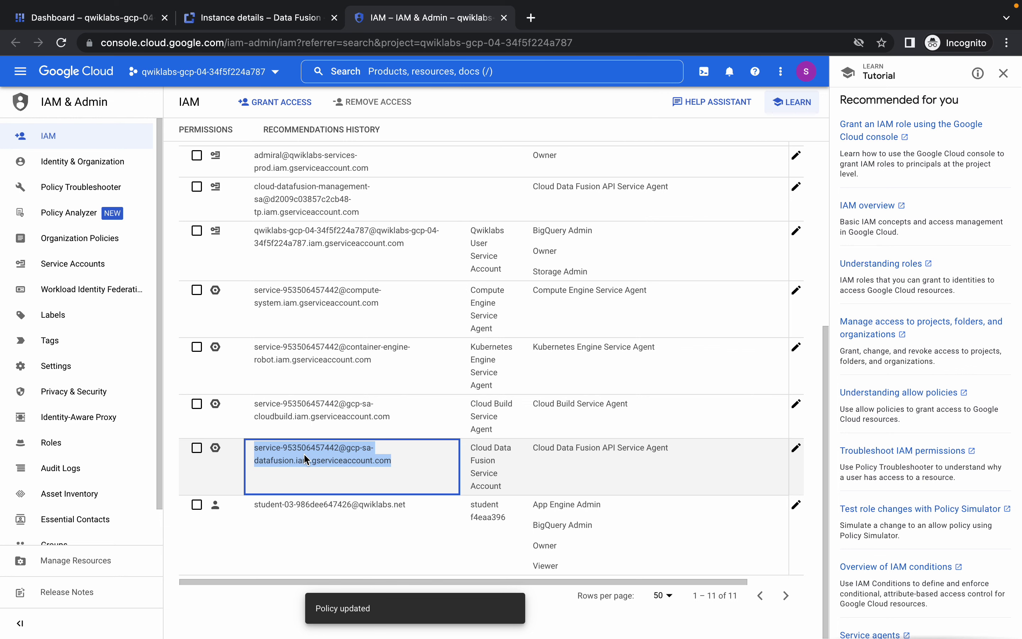
Step: Start an access grant on the Compute Engine default service account and enter the copied Cloud Data Fusion service account as the new principal
{"action": "left_click", "coordinate": [54, 264]}
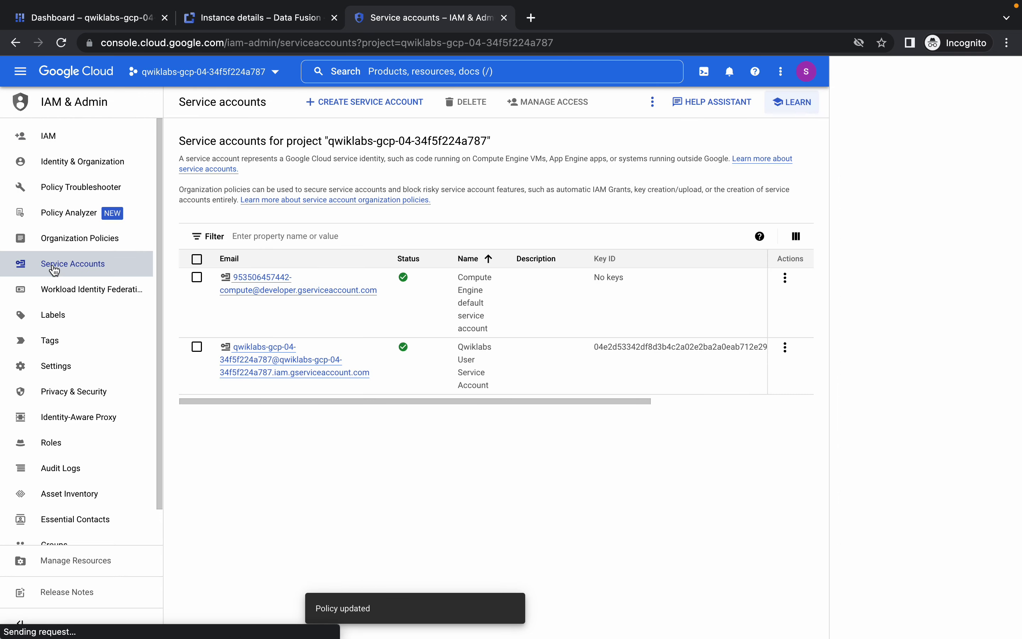
{"action": "left_click", "coordinate": [273, 296]}
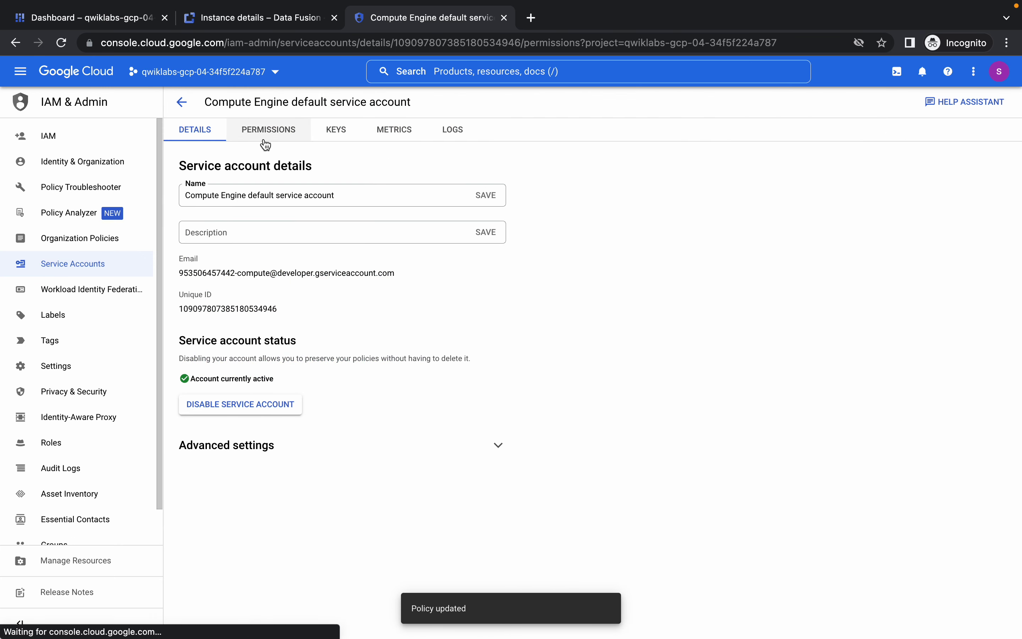
{"action": "left_click", "coordinate": [264, 142]}
{"action": "left_click", "coordinate": [243, 368]}
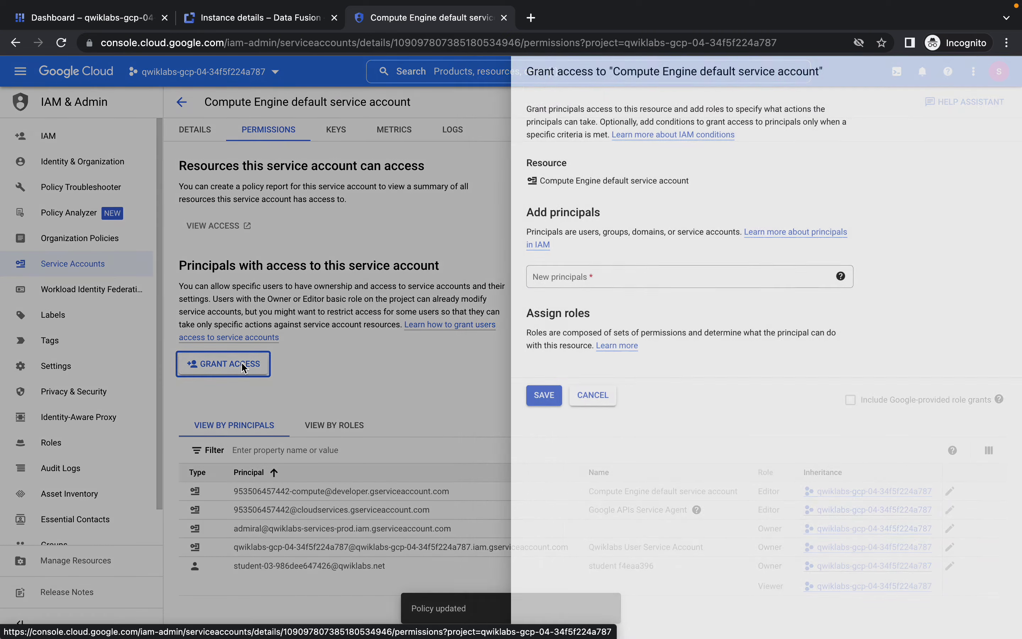
{"action": "left_click", "coordinate": [567, 279]}
{"action": "key", "text": "ctrl+v"}
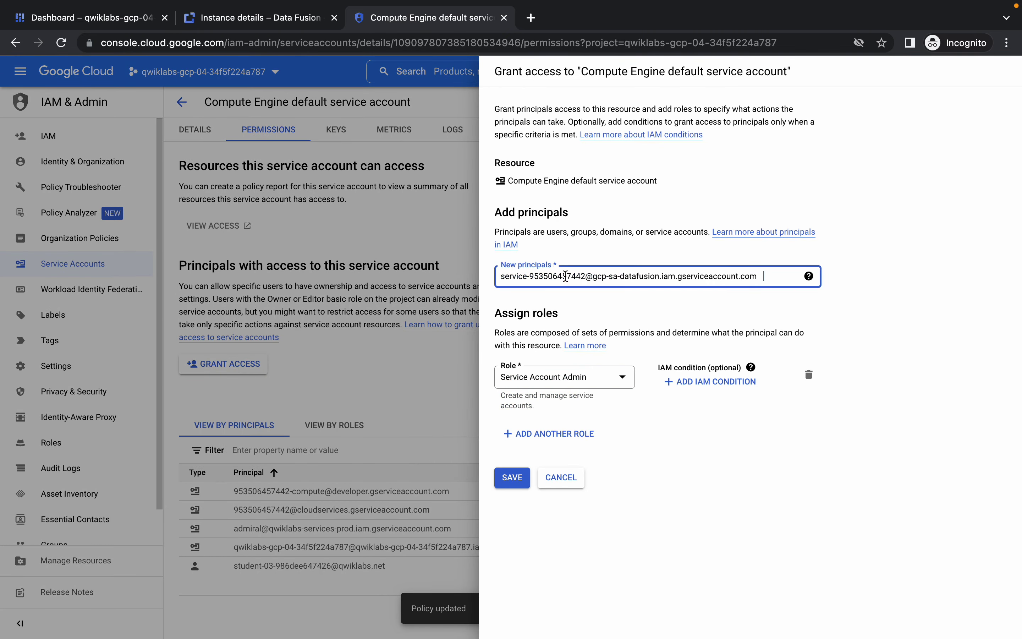
Step: Confirm the new principal, then check the lab's progress on adding the Cloud Data Fusion API Service Agent role to the service account
{"action": "left_click", "coordinate": [562, 439]}
{"action": "key", "text": "ctrl+Left"}
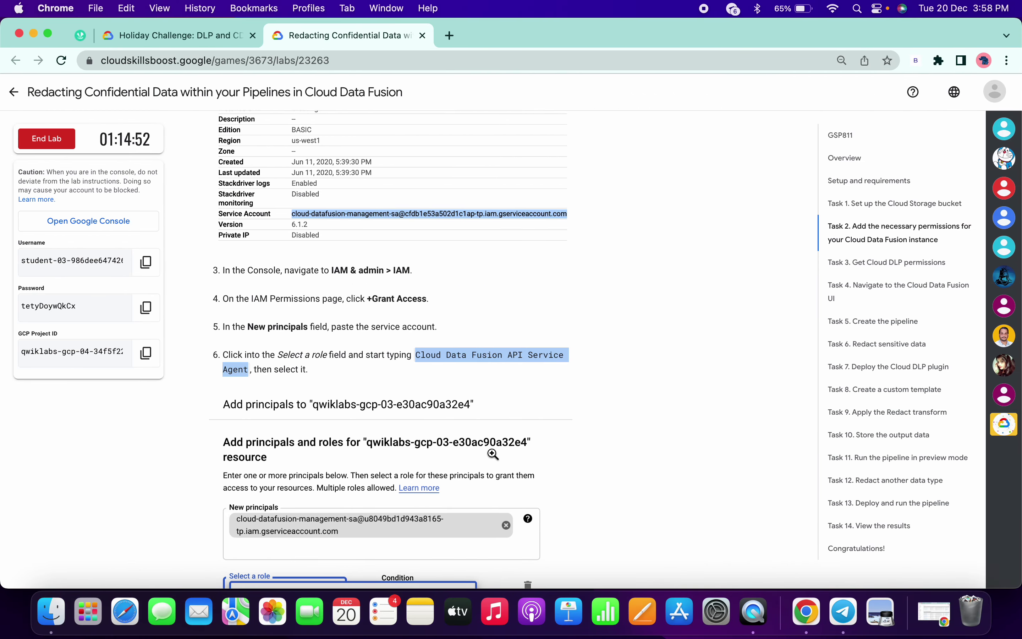
{"action": "scroll", "coordinate": [491, 451], "scroll_direction": "down", "scroll_amount": 10}
{"action": "scroll", "coordinate": [491, 451], "scroll_direction": "down", "scroll_amount": 2}
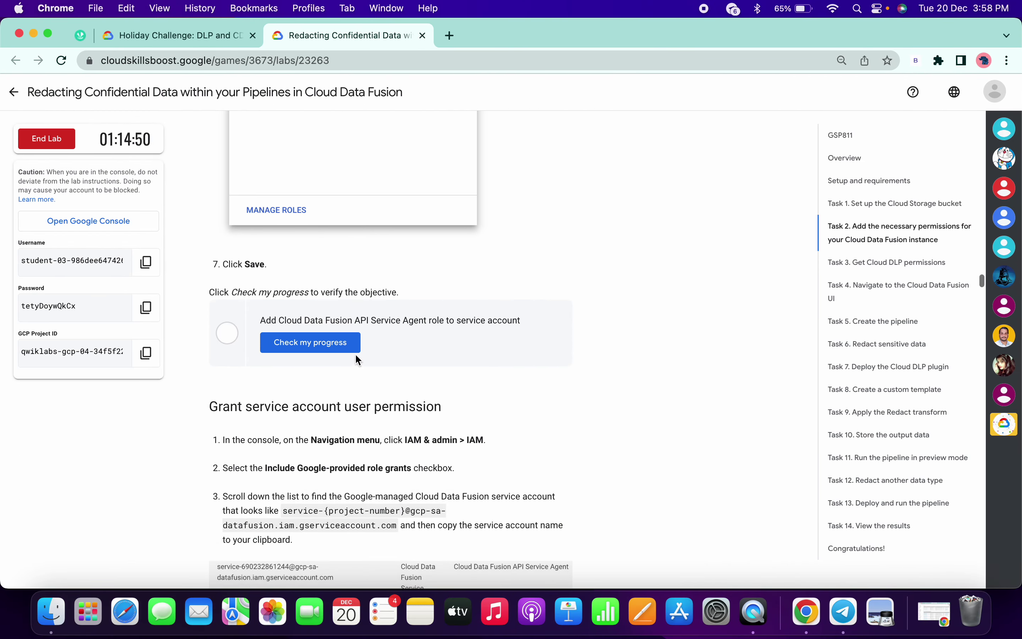
{"action": "left_click", "coordinate": [316, 344]}
Step: Copy the role name Service Account User from the lab instructions, add it as another role for the new principal, and save the grant
{"action": "scroll", "coordinate": [316, 343], "scroll_direction": "down", "scroll_amount": 10}
{"action": "left_click_drag", "start_coordinate": [364, 414], "coordinate": [451, 415]}
{"action": "key", "text": "ctrl+c"}
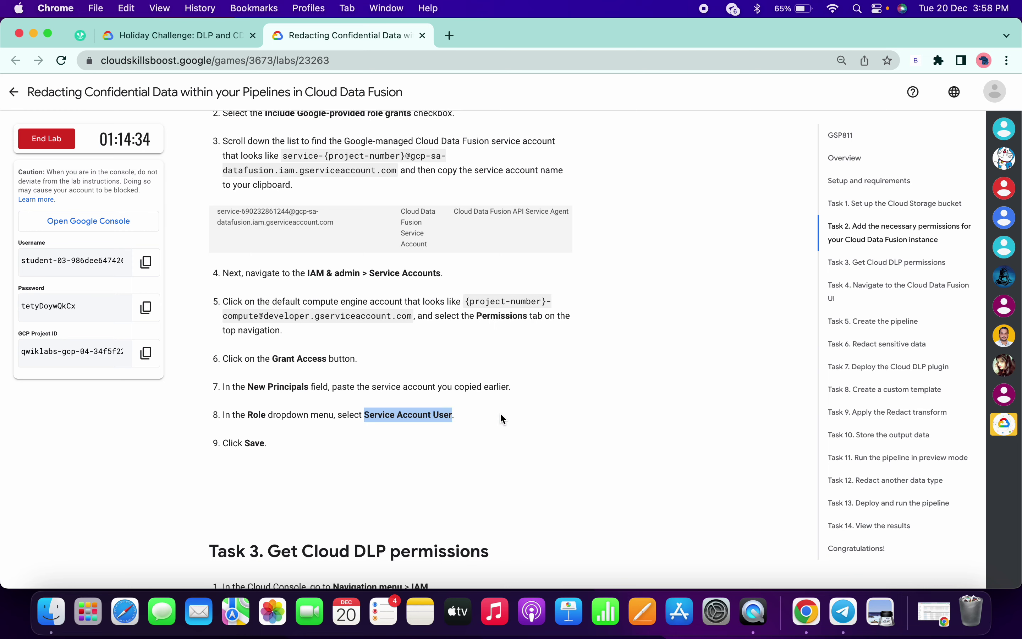
{"action": "key", "text": "ctrl+Right"}
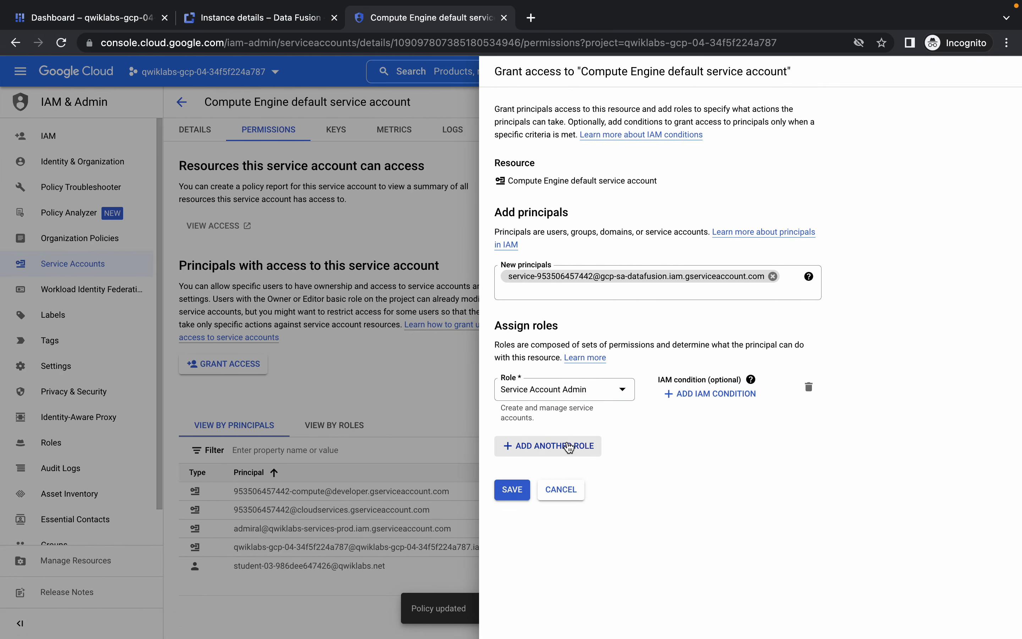
{"action": "left_click", "coordinate": [569, 447]}
{"action": "left_click", "coordinate": [566, 441]}
{"action": "key", "text": "ctrl+v"}
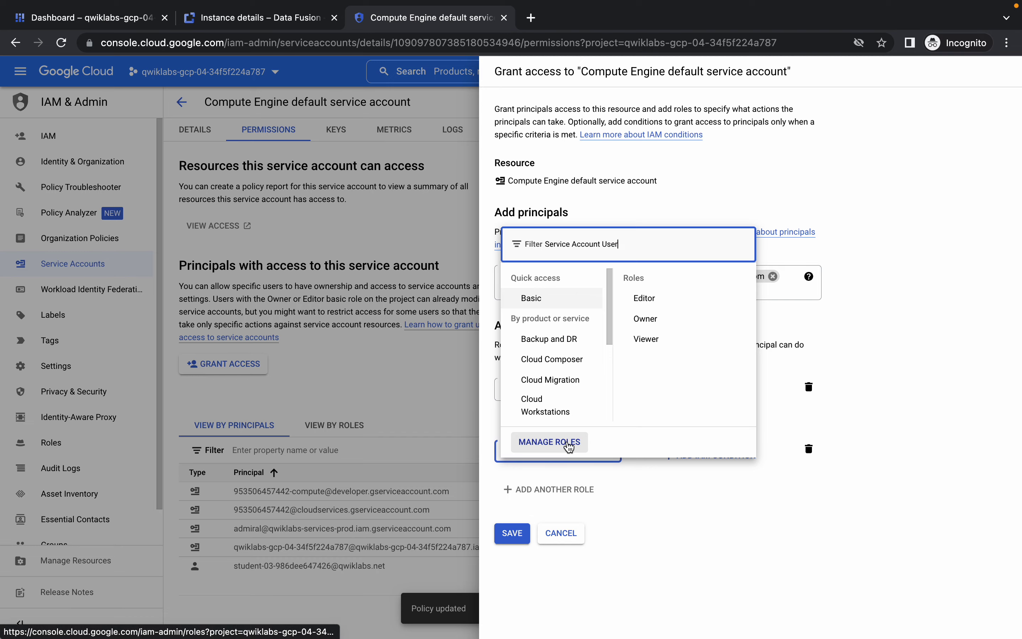
{"action": "left_click", "coordinate": [581, 350]}
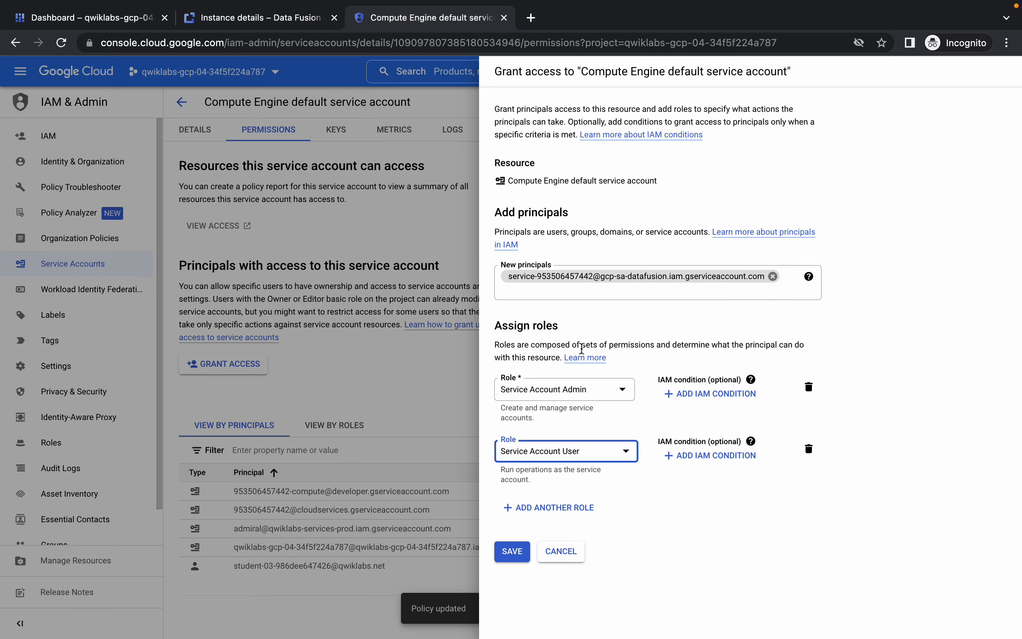
{"action": "left_click", "coordinate": [509, 551]}
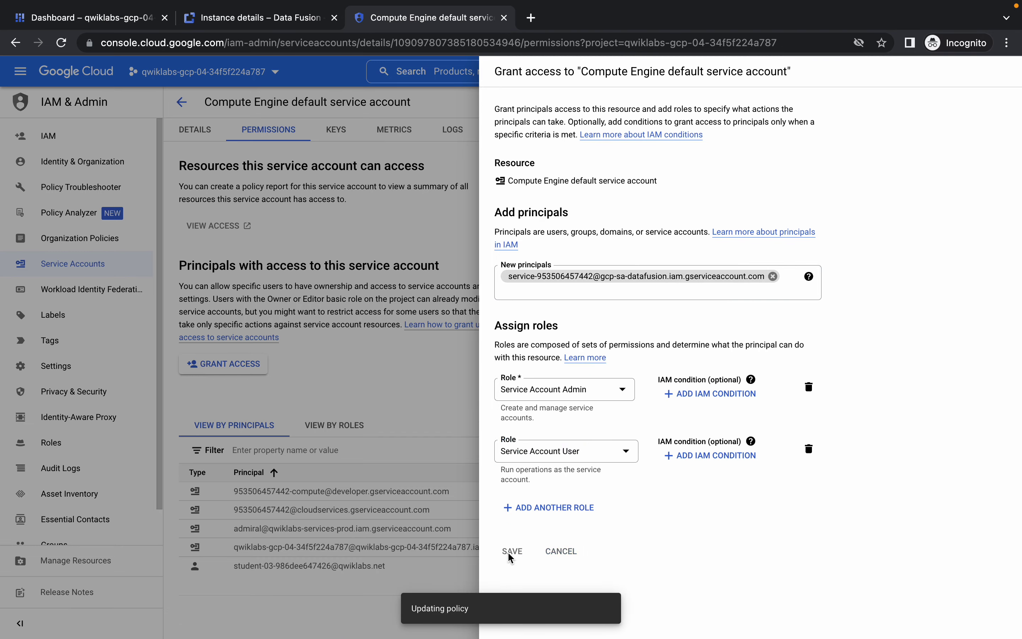
Step: Copy the role name DLP Administrator from the Task 3 lab instructions and return to the Cloud console
{"action": "key", "text": "ctrl+Left"}
{"action": "scroll", "coordinate": [463, 382], "scroll_direction": "down", "scroll_amount": 5}
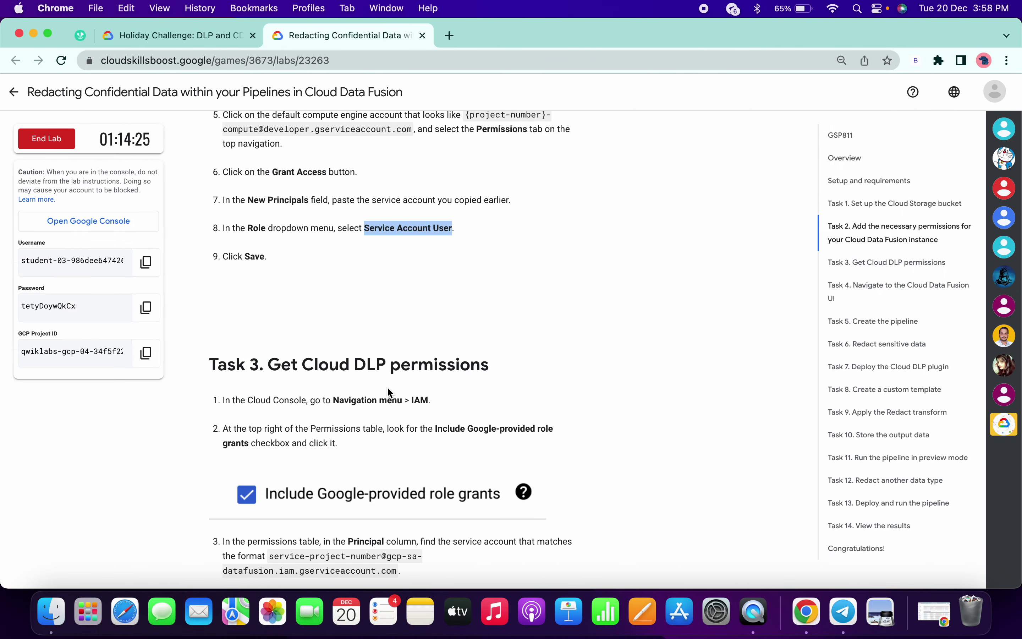
{"action": "scroll", "coordinate": [387, 386], "scroll_direction": "down", "scroll_amount": 10}
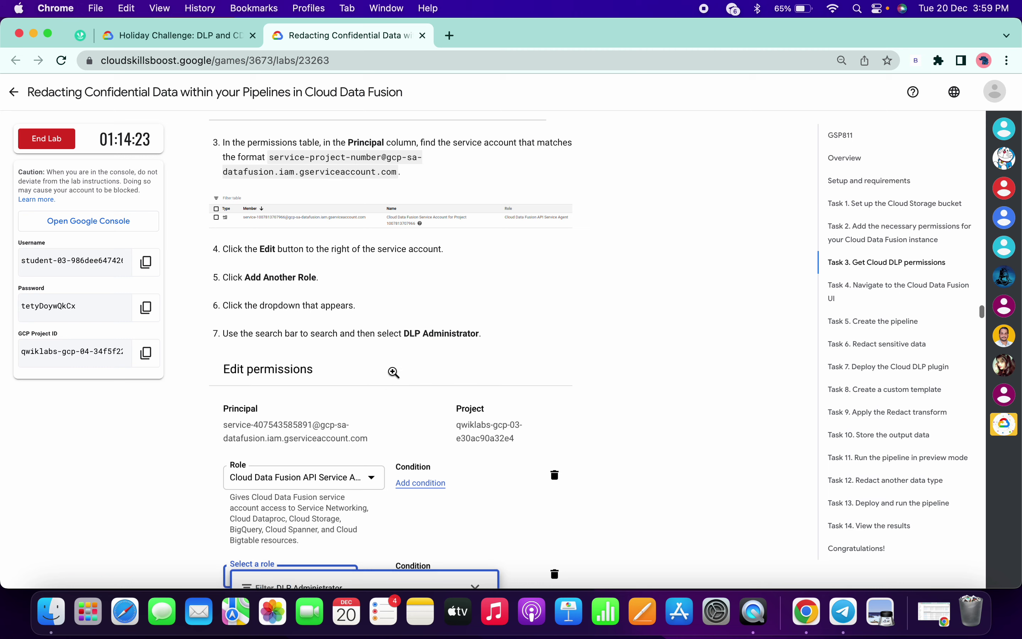
{"action": "left_click_drag", "start_coordinate": [405, 334], "coordinate": [480, 334]}
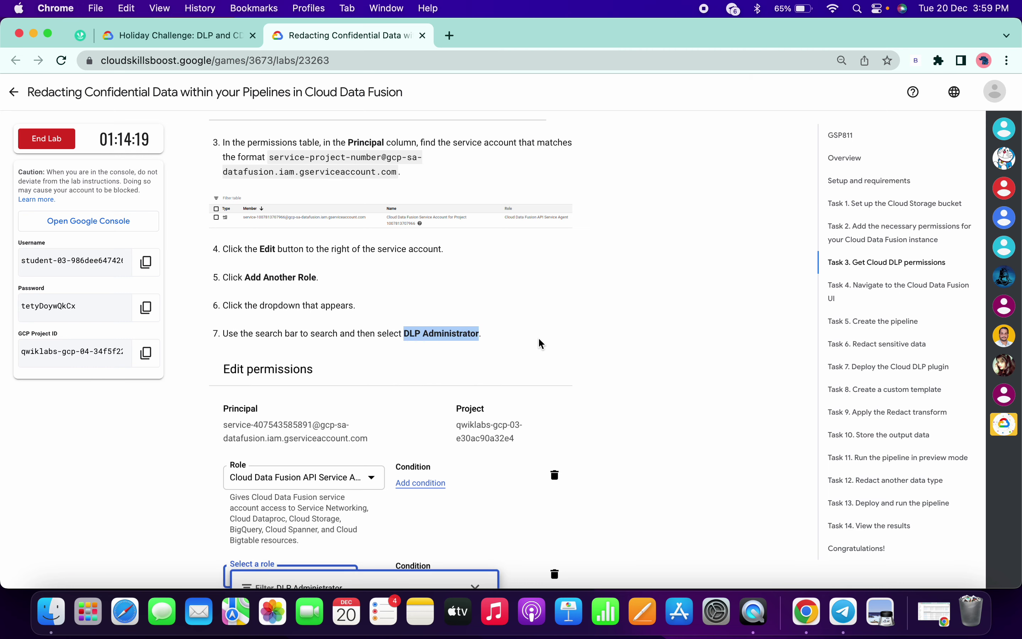
{"action": "key", "text": "ctrl+Right"}
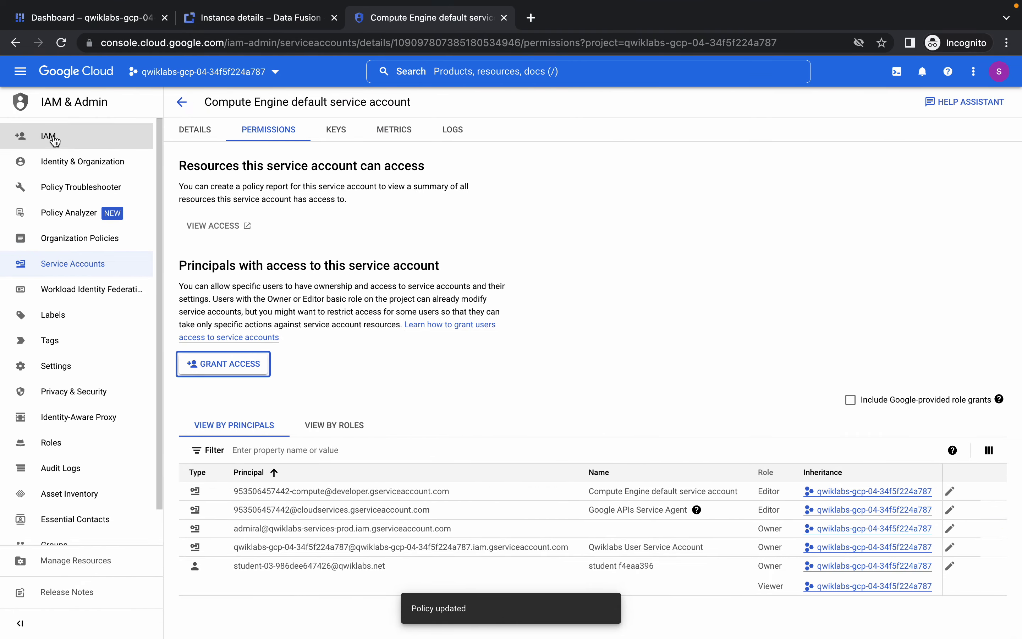
Step: Include Google-provided role grants in the project's IAM permissions and open the Cloud Data Fusion Service Account's access for editing
{"action": "left_click", "coordinate": [53, 139]}
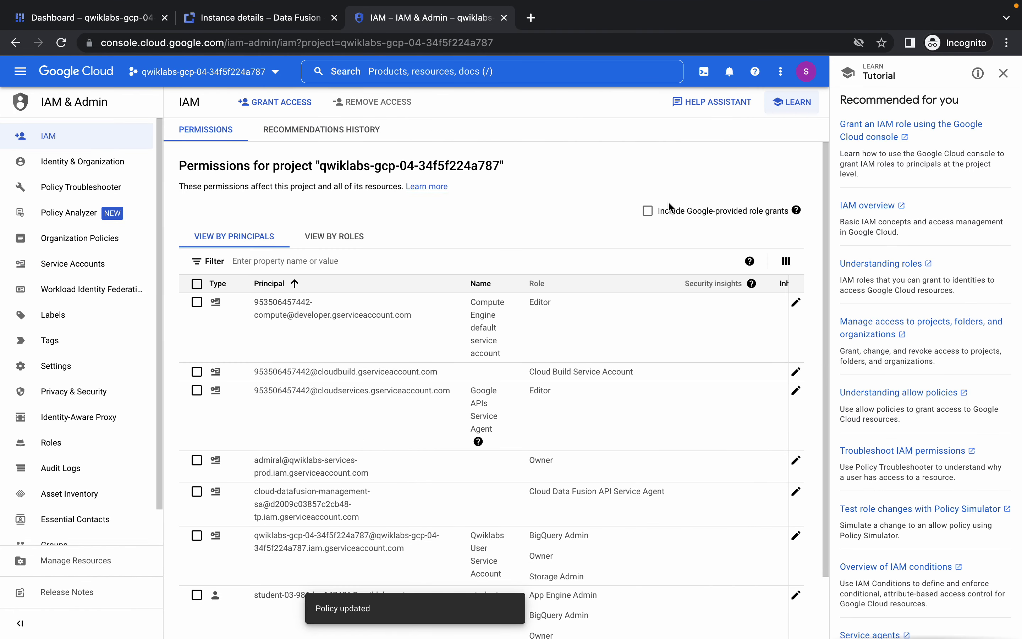
{"action": "left_click", "coordinate": [649, 213]}
{"action": "scroll", "coordinate": [422, 449], "scroll_direction": "down", "scroll_amount": 7}
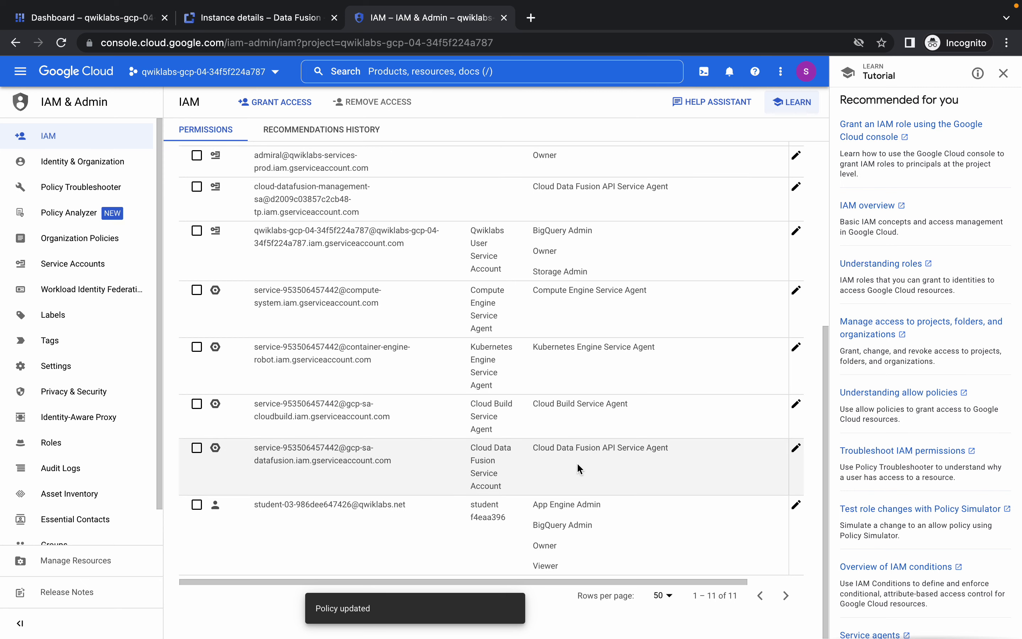
{"action": "left_click", "coordinate": [795, 448]}
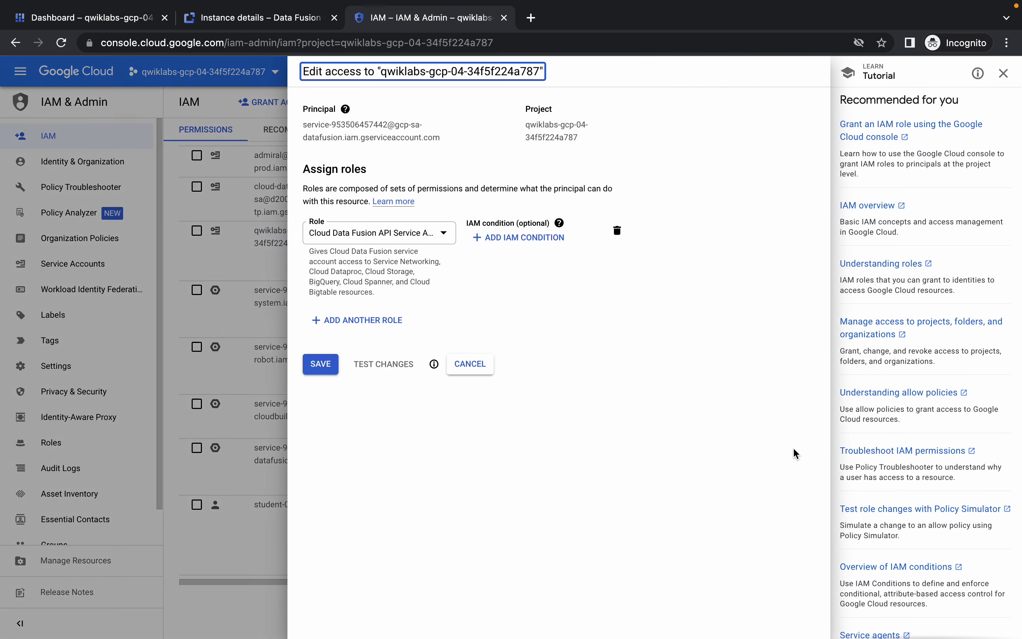
Step: Add the DLP Administrator role to the Cloud Data Fusion Service Account and save the change
{"action": "left_click", "coordinate": [381, 327]}
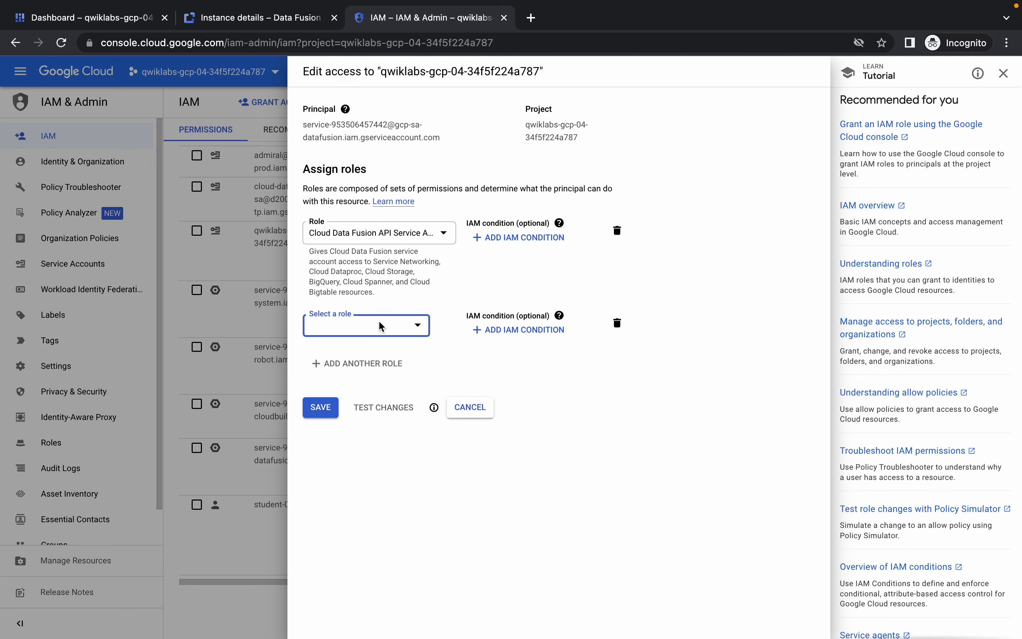
{"action": "left_click", "coordinate": [378, 319]}
{"action": "type", "text": "DLP Administrator"}
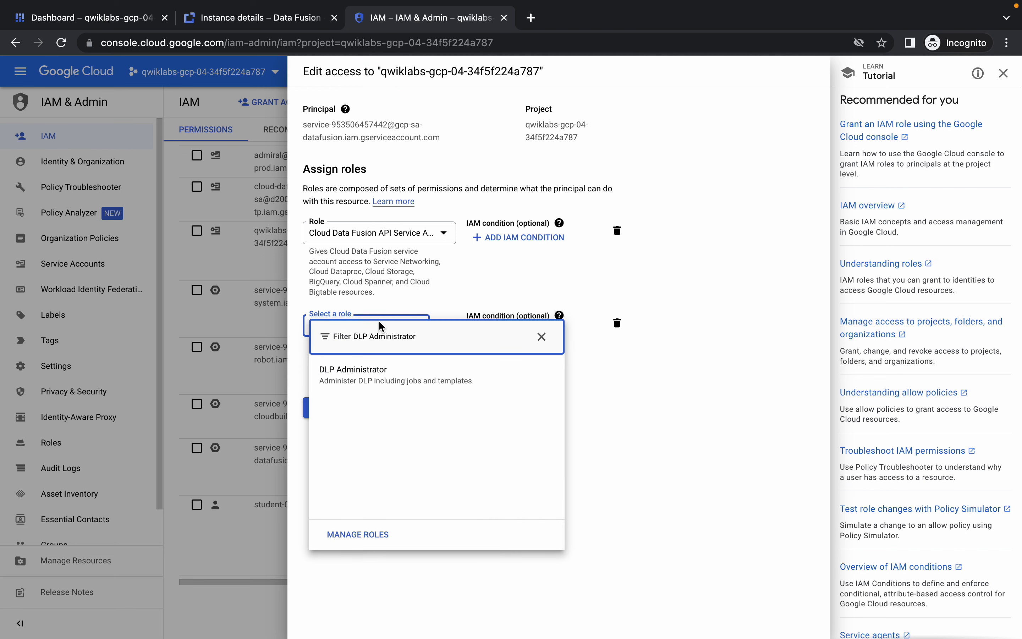
{"action": "left_click", "coordinate": [383, 387]}
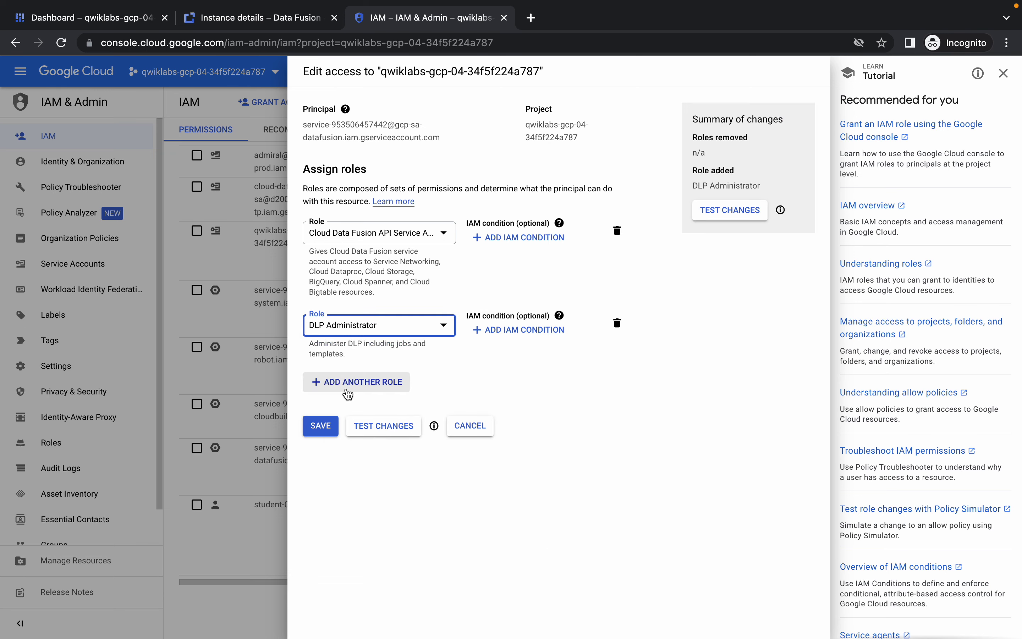
{"action": "left_click", "coordinate": [328, 430]}
Step: Check the lab's progress on the Get Cloud DLP permissions objective and return to the IAM page
{"action": "key", "text": "ctrl+Left"}
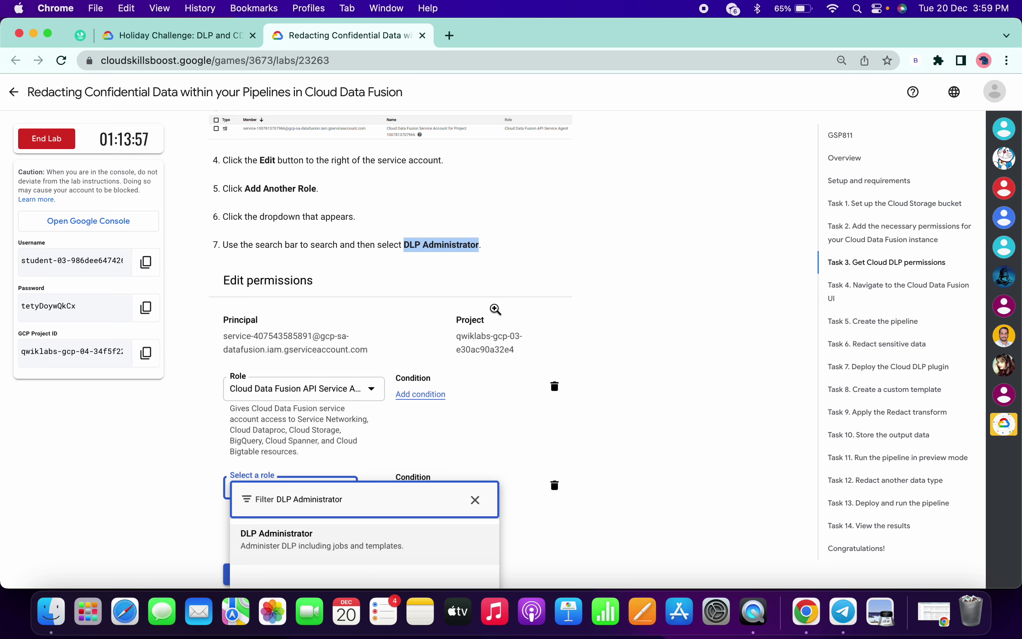
{"action": "scroll", "coordinate": [495, 309], "scroll_direction": "down", "scroll_amount": 10}
{"action": "scroll", "coordinate": [364, 253], "scroll_direction": "up", "scroll_amount": 3}
{"action": "left_click", "coordinate": [335, 374]}
{"action": "key", "text": "ctrl+Right"}
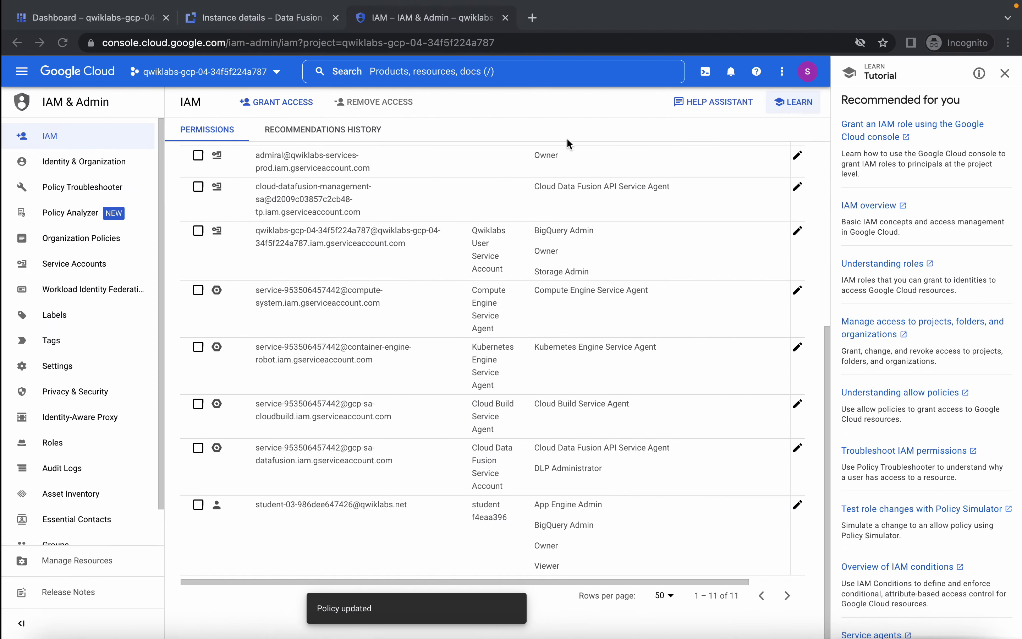
Step: Close the IAM page, open the cdf-lab-instance interface from its details, and recheck the Get Cloud DLP permissions objective
{"action": "left_click", "coordinate": [504, 19]}
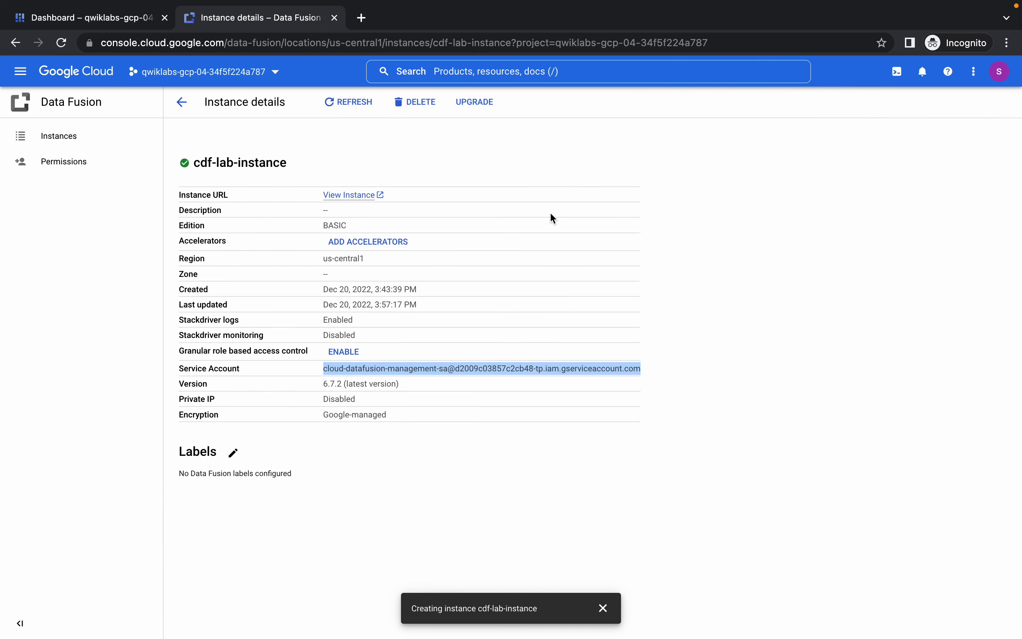
{"action": "key", "text": "ctrl+Left"}
{"action": "key", "text": "ctrl+Right"}
{"action": "left_click", "coordinate": [362, 198]}
{"action": "key", "text": "ctrl+Left"}
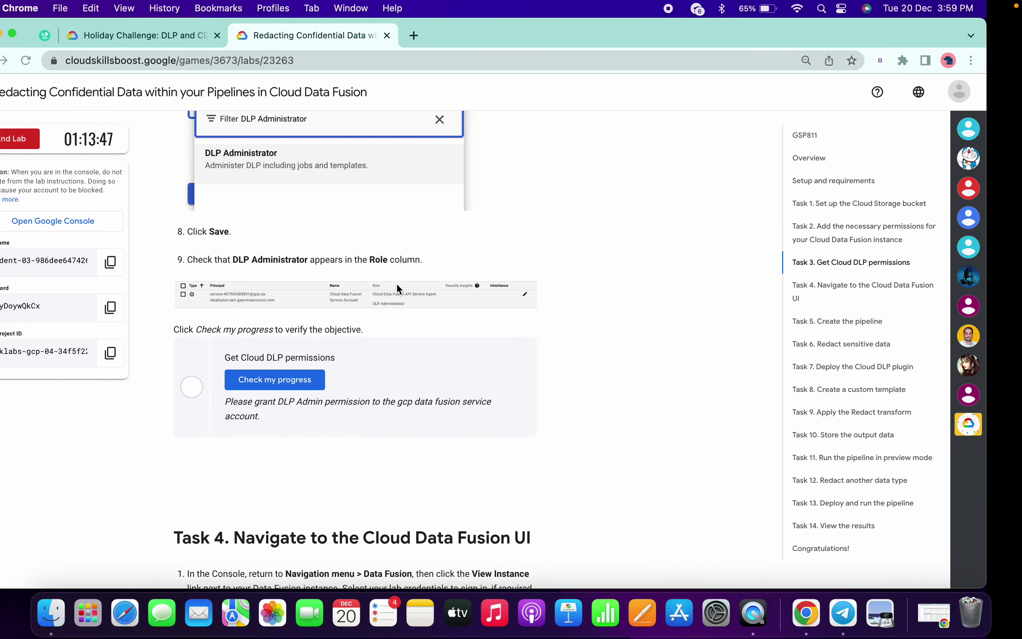
{"action": "left_click", "coordinate": [336, 376]}
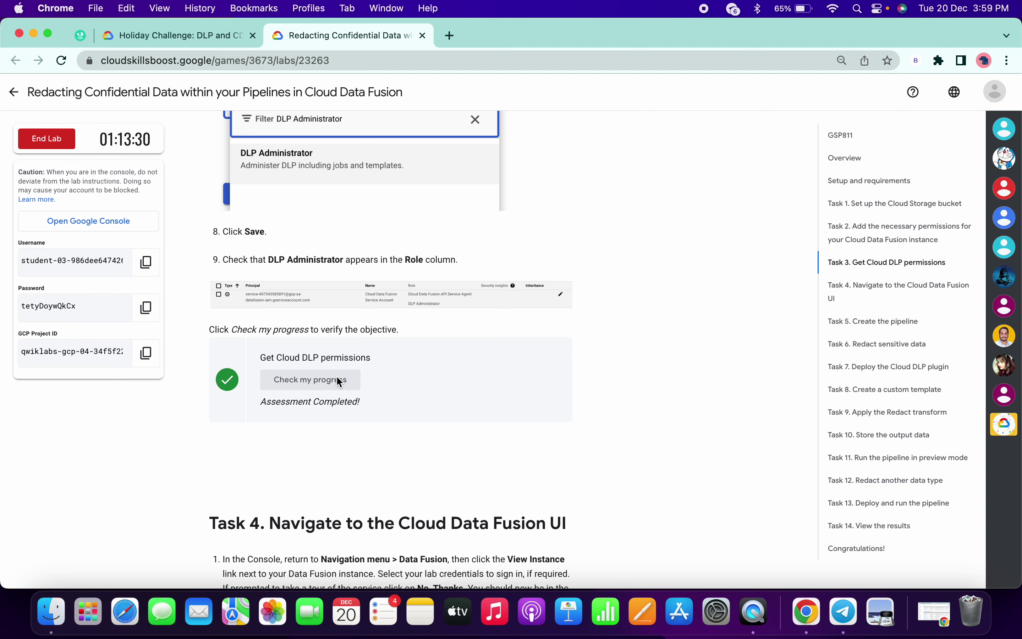
Step: Sign in to Cloud Data Fusion with the student lab account and decline the introductory tour
{"action": "key", "text": "ctrl+Right"}
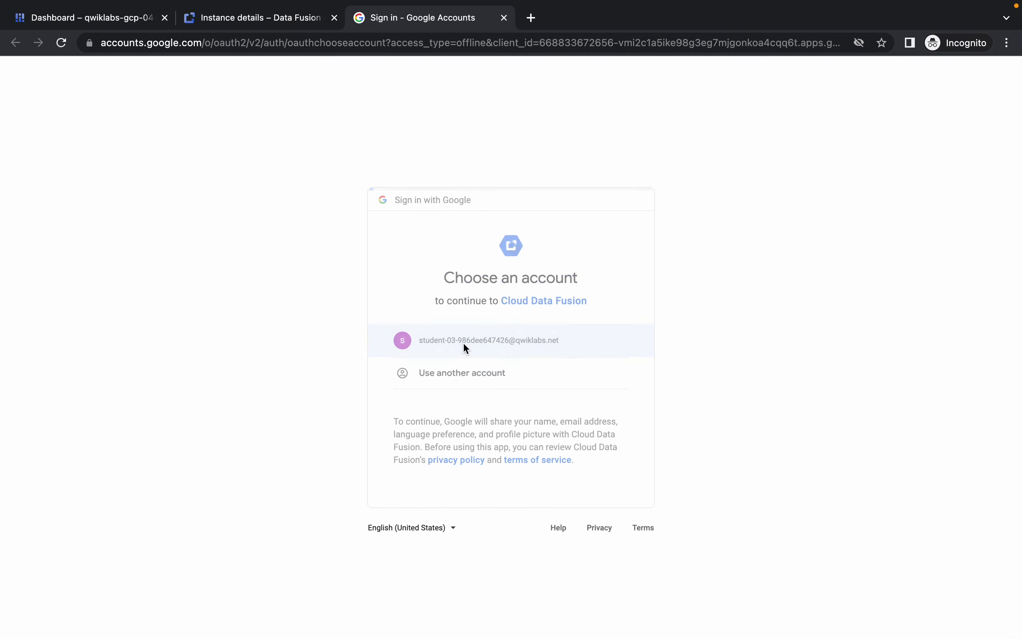
{"action": "left_click", "coordinate": [463, 344]}
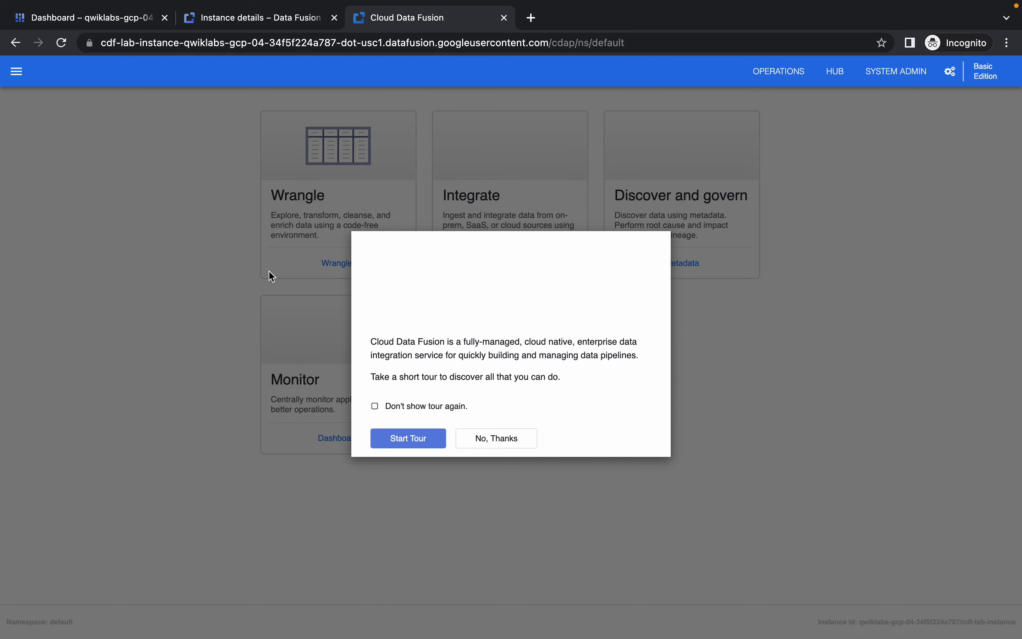
{"action": "left_click", "coordinate": [488, 438]}
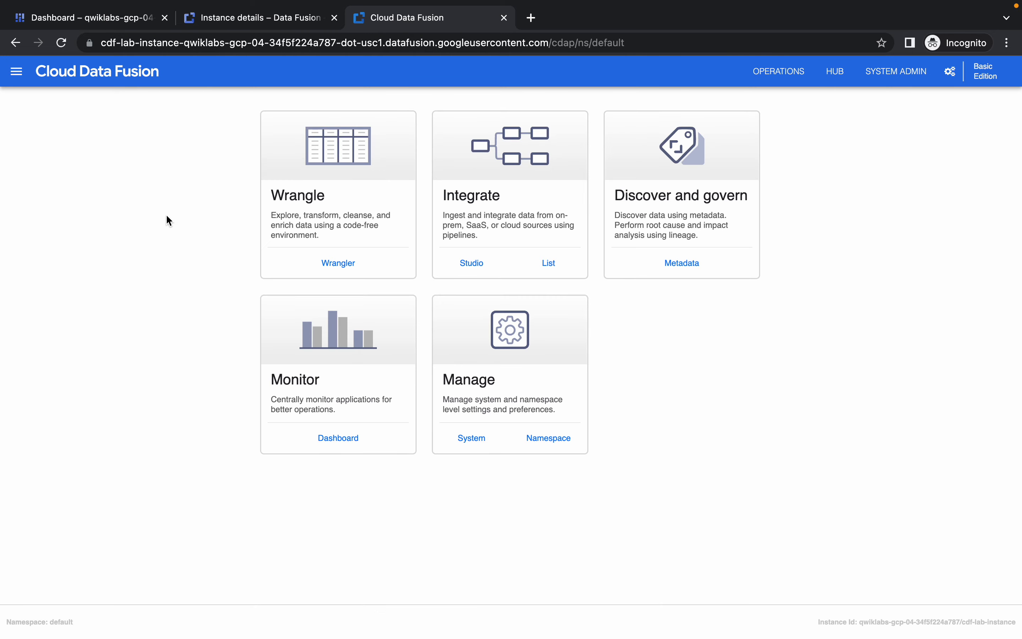
Step: Open the pipeline Studio, consult the lab's Task 5 instructions, and allow the Studio site access to the clipboard
{"action": "left_click", "coordinate": [11, 82]}
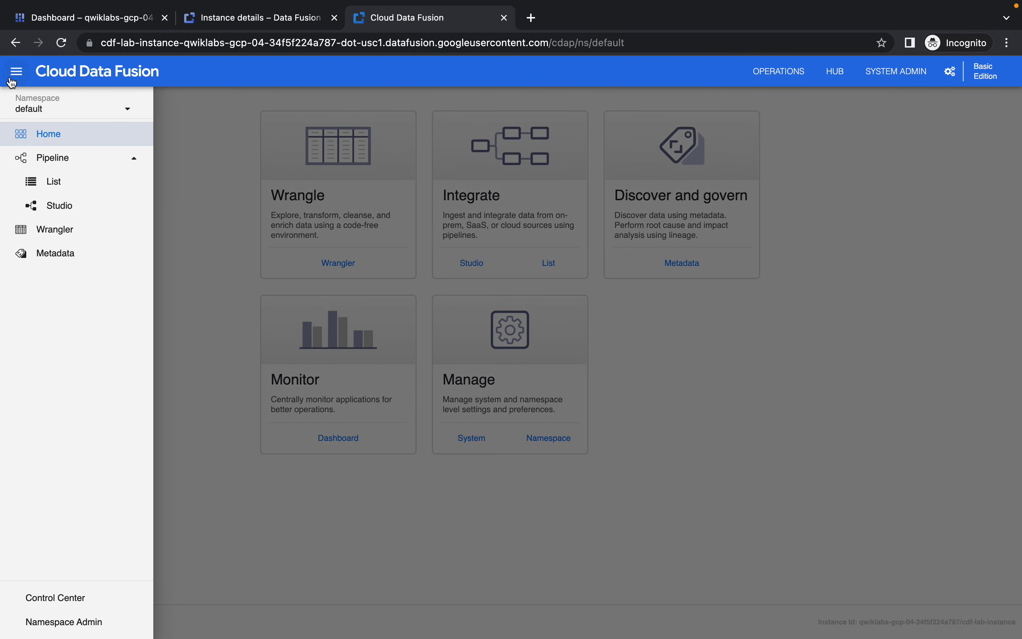
{"action": "left_click", "coordinate": [59, 214]}
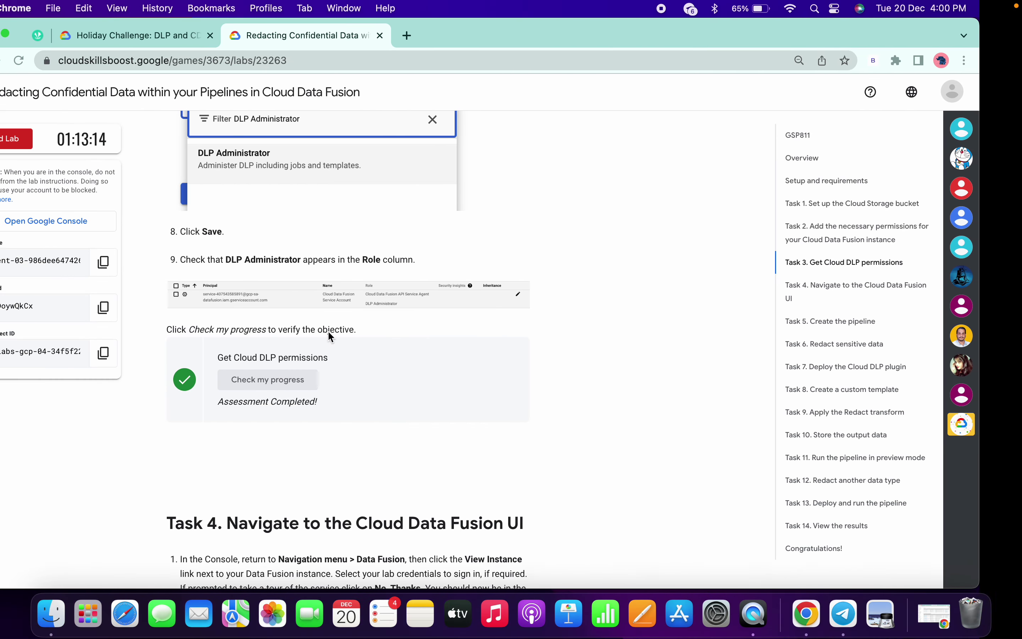
{"action": "scroll", "coordinate": [355, 423], "scroll_direction": "down", "scroll_amount": 15}
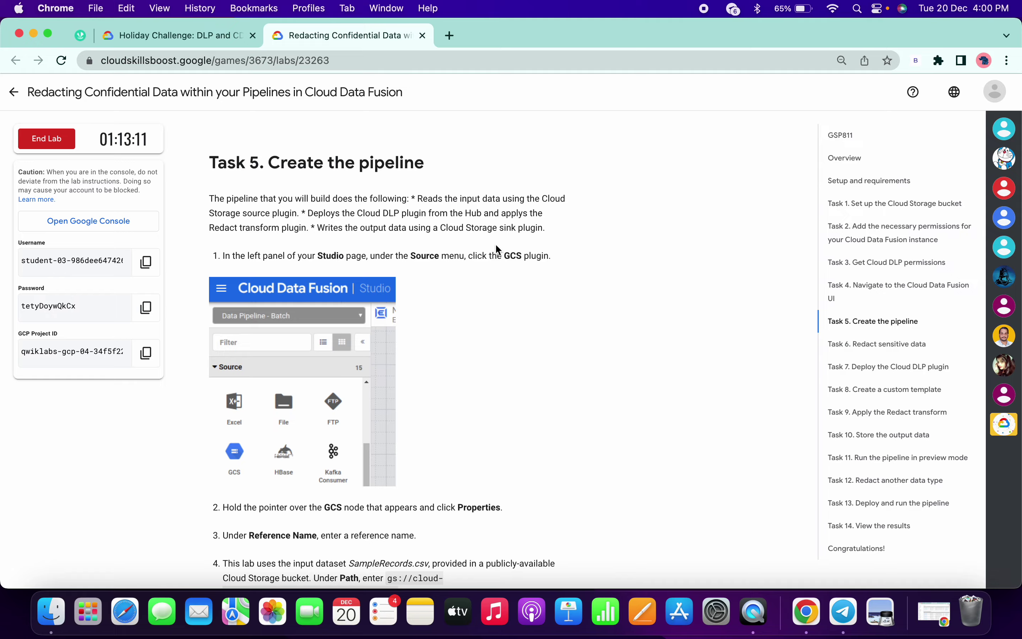
{"action": "key", "text": "ctrl+Right"}
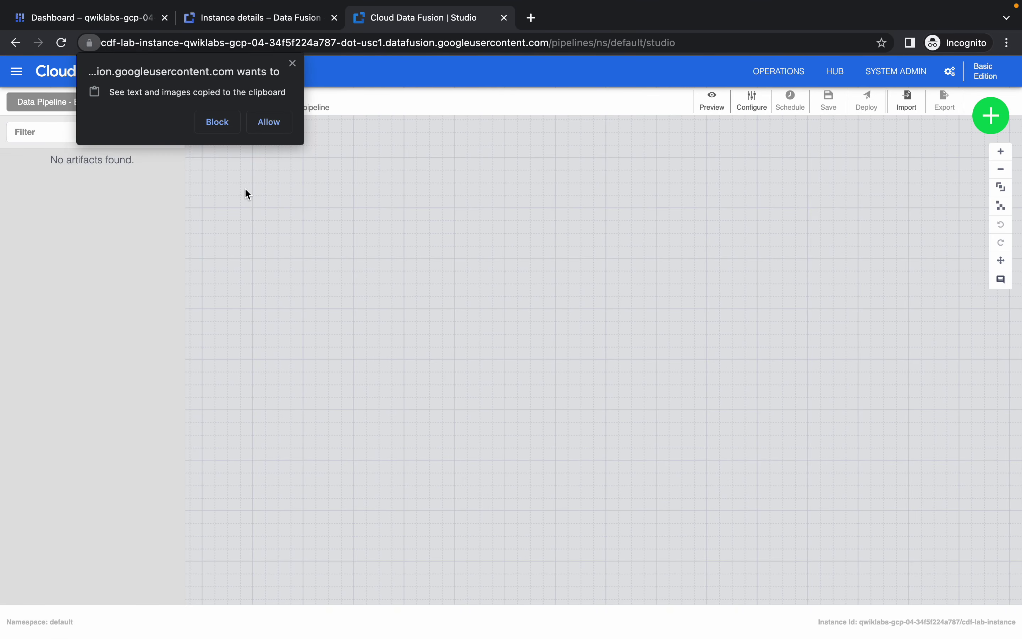
{"action": "left_click", "coordinate": [262, 129]}
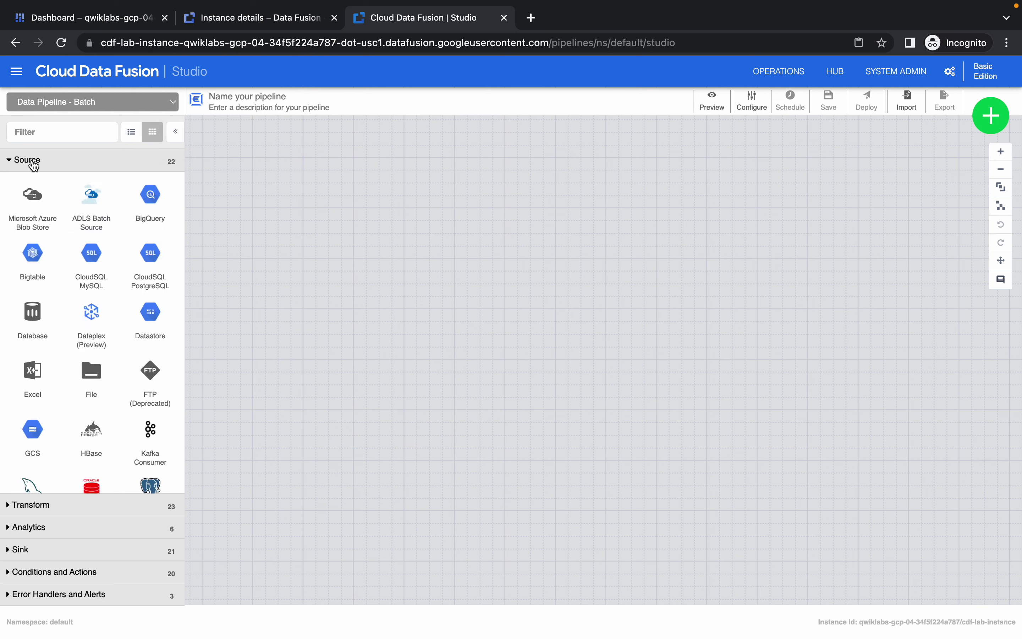
Step: Add a GCS source to the pipeline canvas and open its properties
{"action": "scroll", "coordinate": [109, 269], "scroll_direction": "down", "scroll_amount": 2}
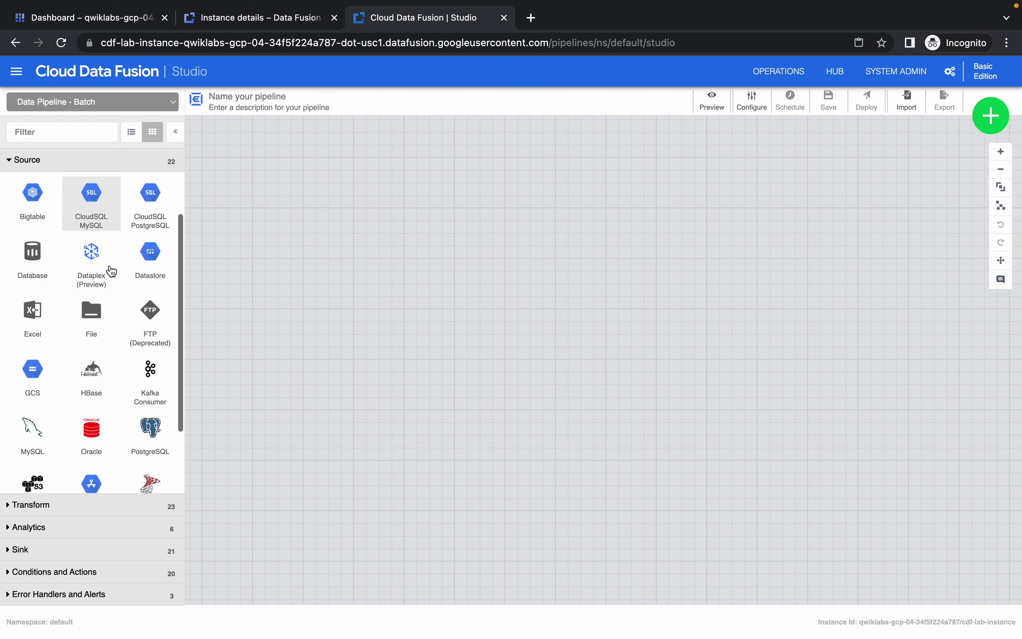
{"action": "left_click", "coordinate": [38, 367]}
{"action": "left_click", "coordinate": [342, 240]}
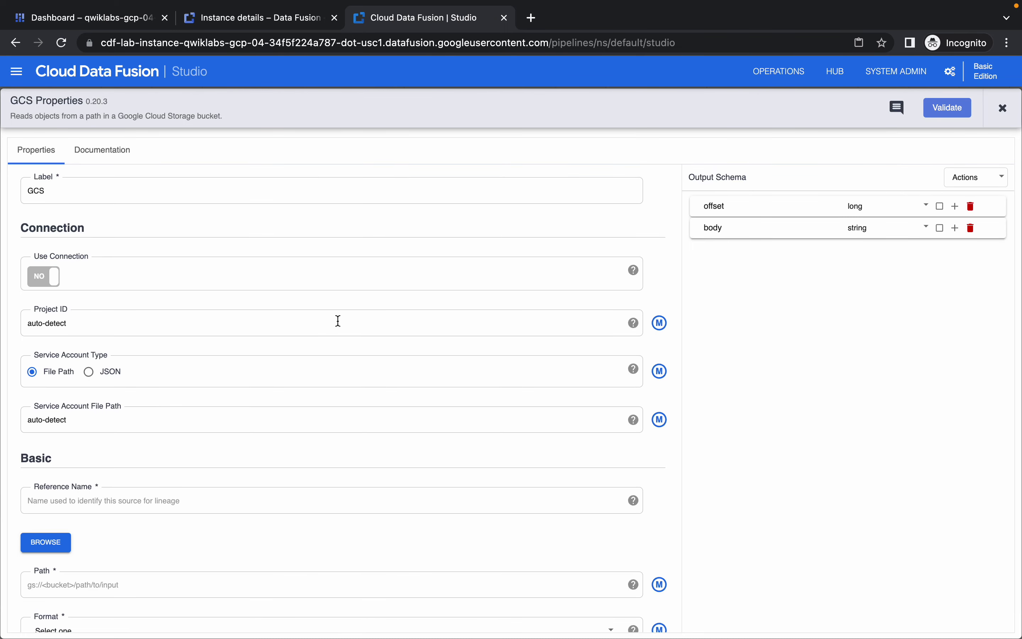
Step: Delete the body and offset fields from the GCS source's output schema
{"action": "left_click", "coordinate": [971, 231]}
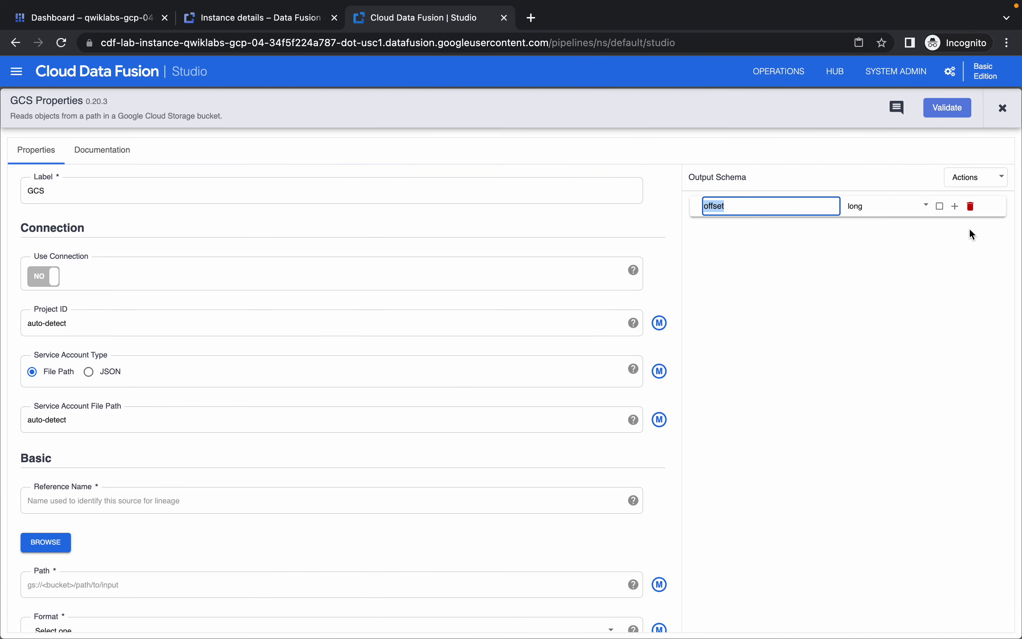
{"action": "left_click", "coordinate": [972, 206]}
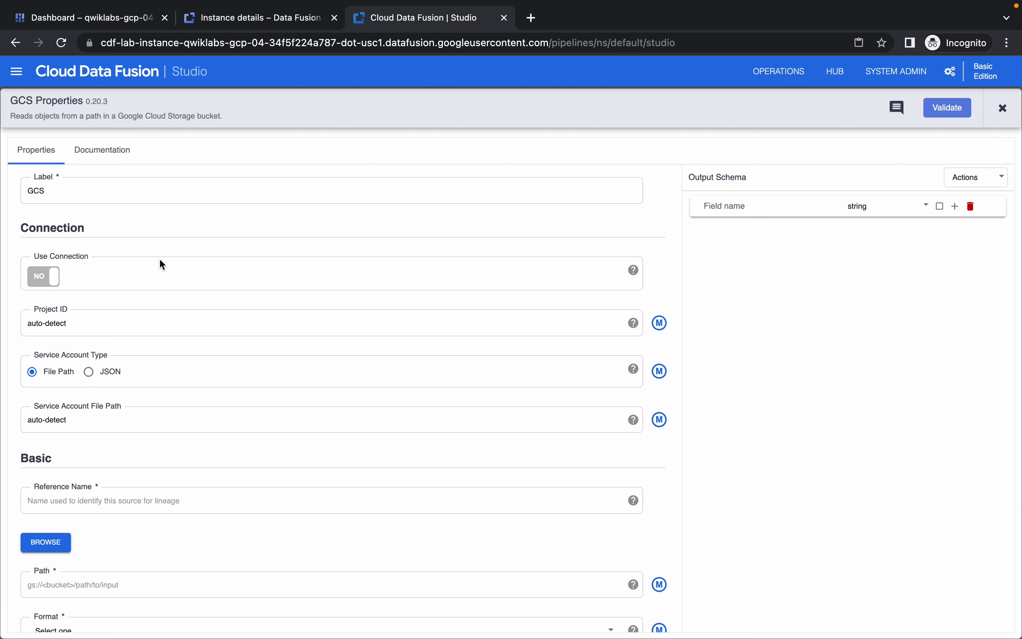
{"action": "scroll", "coordinate": [160, 303], "scroll_direction": "down", "scroll_amount": 3}
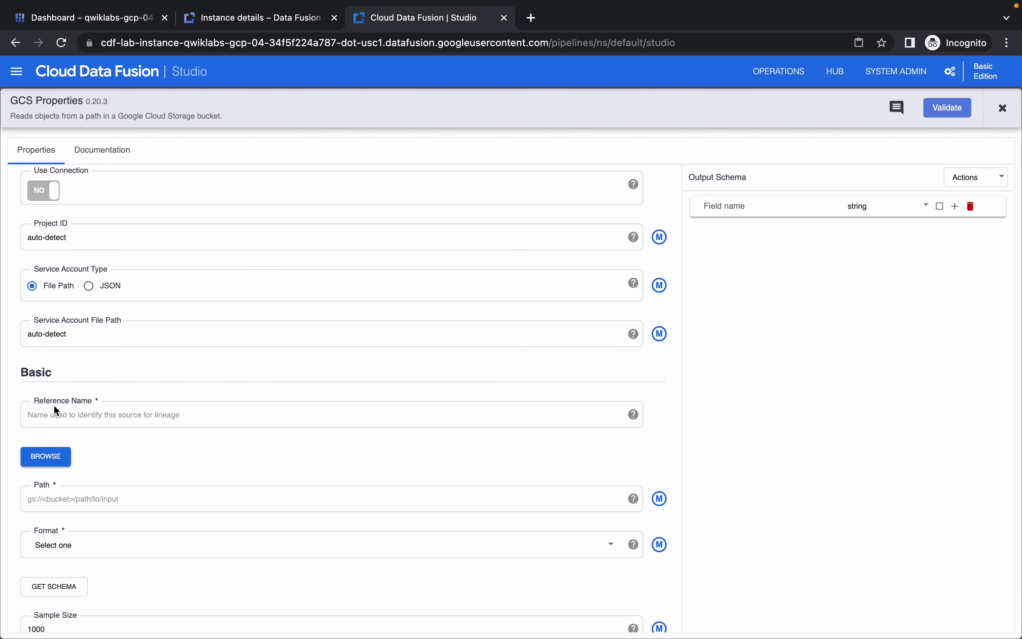
Step: Set the GCS source's reference name to test and its path to gs://cloud-training/OCBL167/SampleRecords.csv, copied from the lab instructions
{"action": "left_click", "coordinate": [96, 415]}
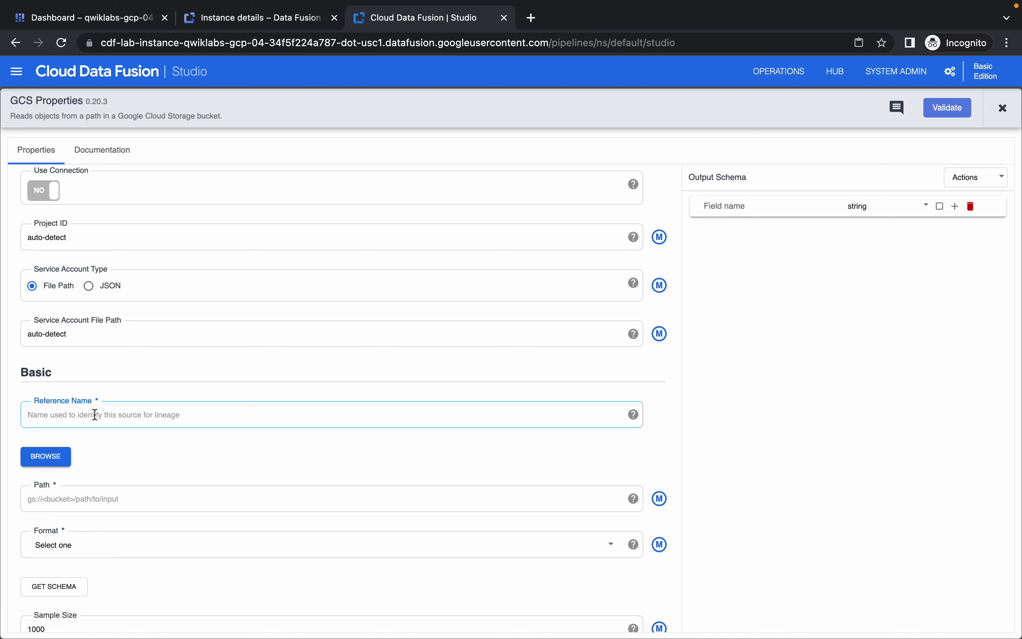
{"action": "type", "text": "test"}
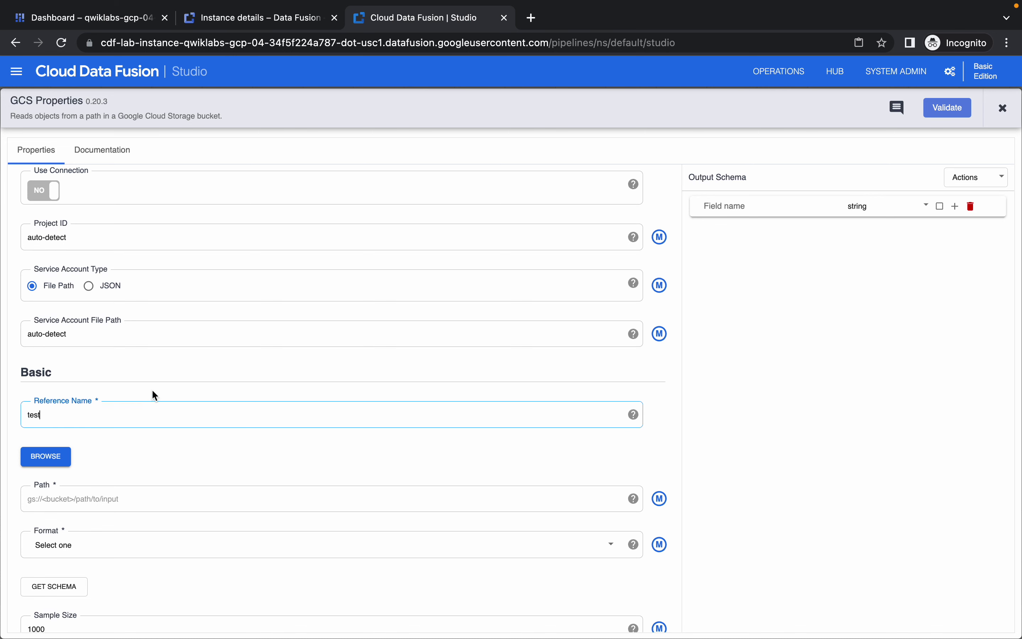
{"action": "key", "text": "ctrl+Left"}
{"action": "scroll", "coordinate": [310, 404], "scroll_direction": "down", "scroll_amount": 6}
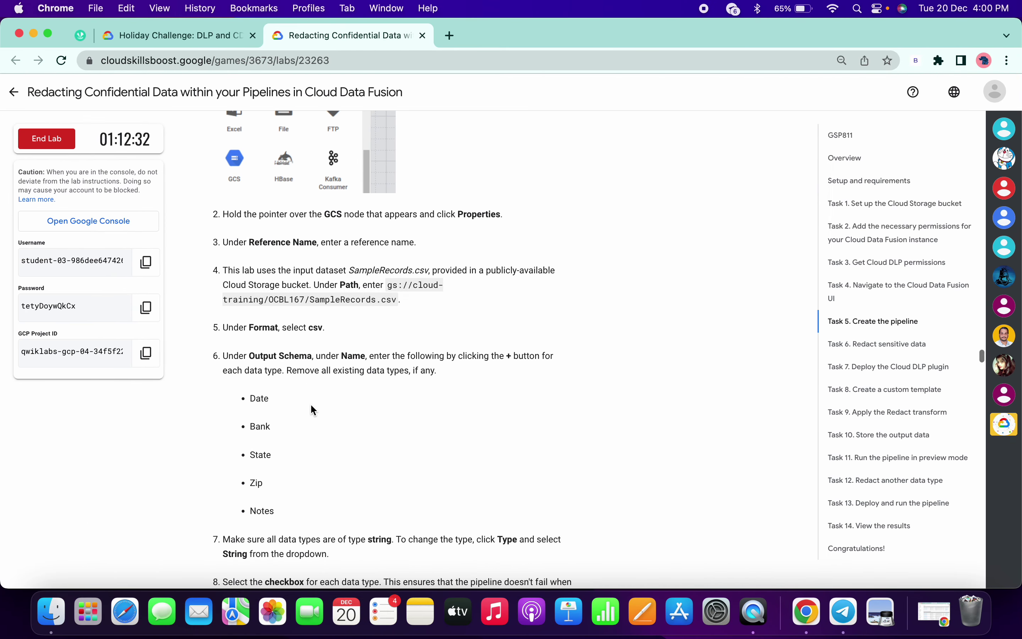
{"action": "left_click_drag", "start_coordinate": [387, 284], "coordinate": [397, 301]}
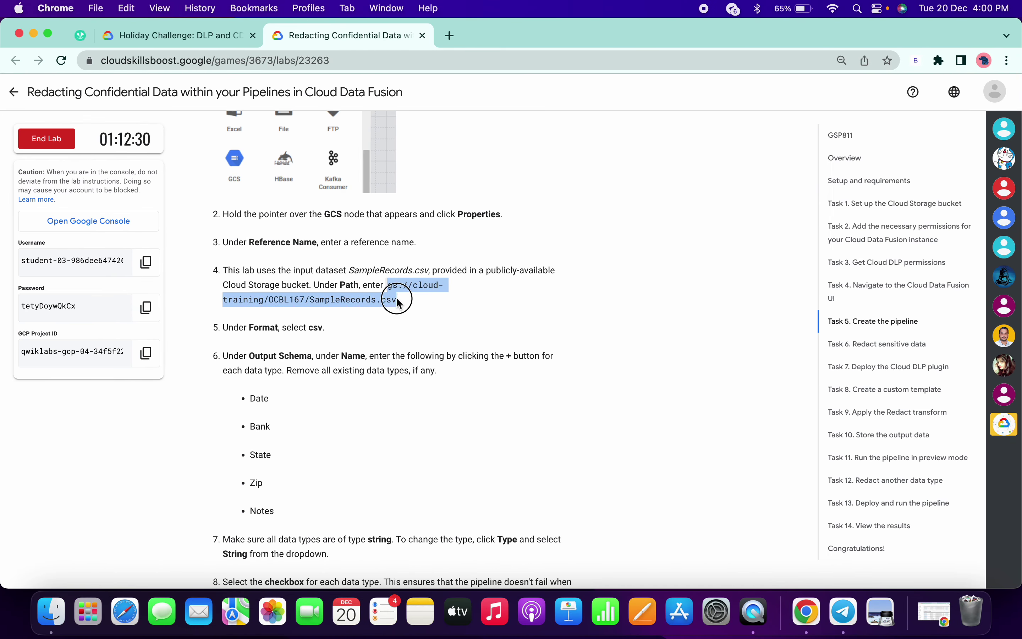
{"action": "key", "text": "ctrl+Right"}
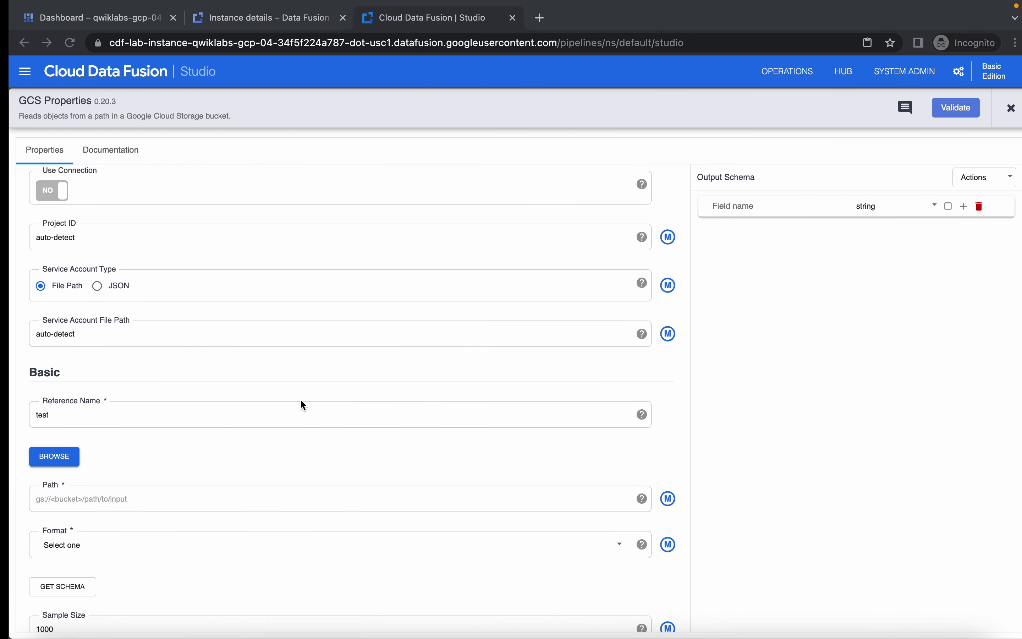
{"action": "scroll", "coordinate": [152, 450], "scroll_direction": "down", "scroll_amount": 3}
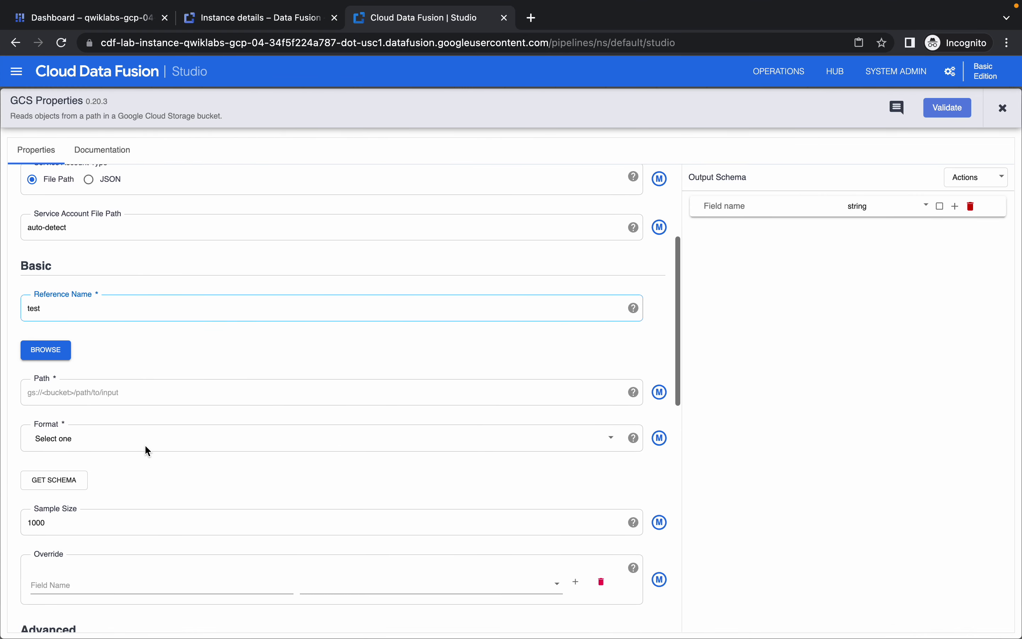
{"action": "left_click", "coordinate": [97, 392]}
{"action": "key", "text": "super+v"}
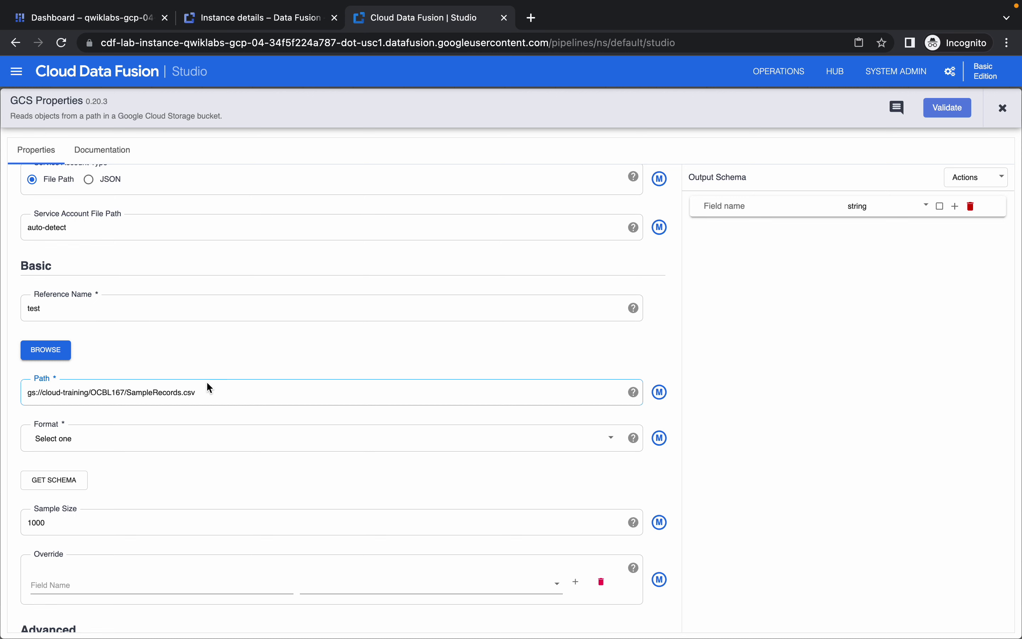
Step: Set the GCS source's file format to csv
{"action": "left_click", "coordinate": [72, 439]}
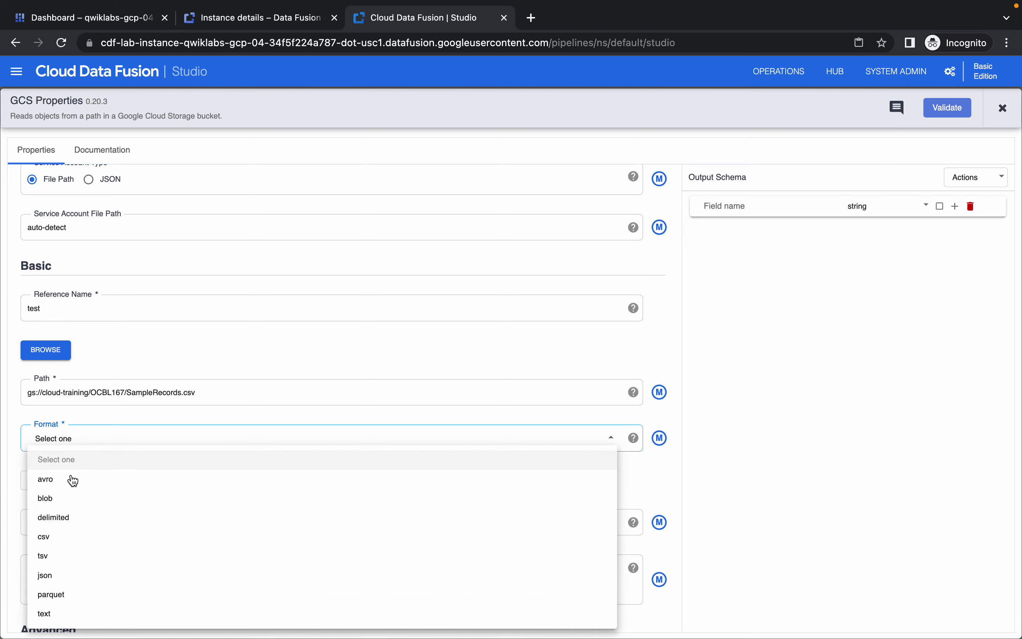
{"action": "left_click", "coordinate": [58, 540]}
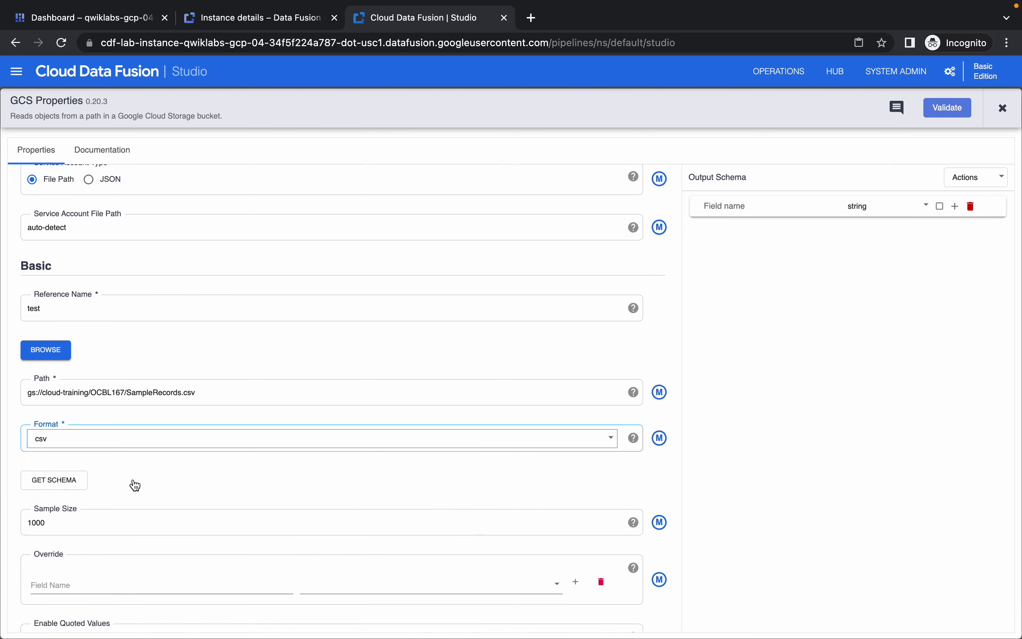
{"action": "scroll", "coordinate": [244, 397], "scroll_direction": "down", "scroll_amount": 6}
{"action": "scroll", "coordinate": [244, 396], "scroll_direction": "down", "scroll_amount": 6}
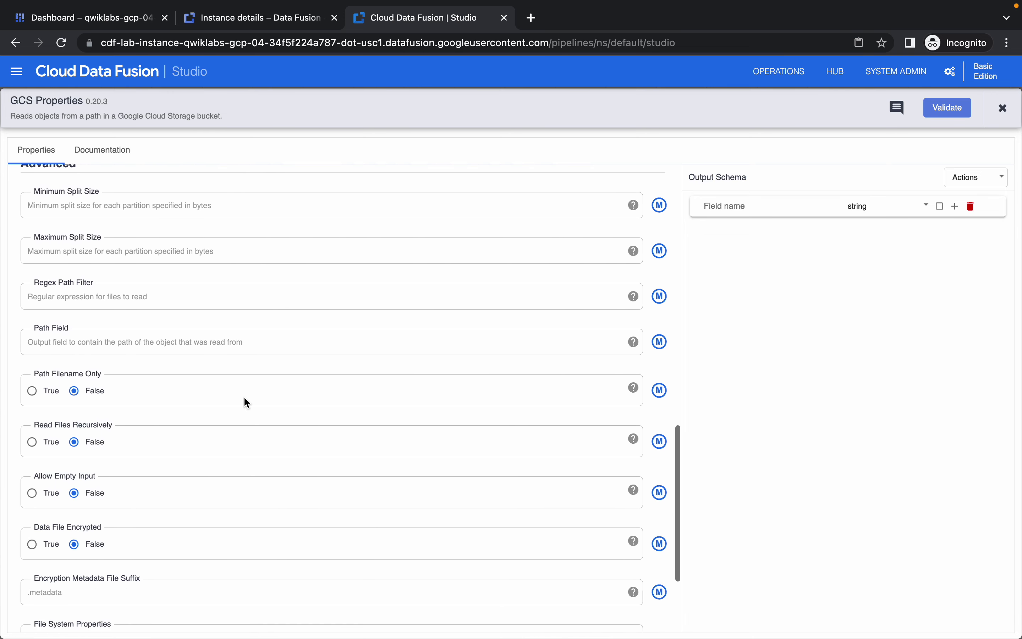
Step: Copy the field name Date from the lab instructions into the empty output schema row and add a row below it
{"action": "key", "text": "ctrl+Left"}
{"action": "scroll", "coordinate": [374, 400], "scroll_direction": "down", "scroll_amount": 2}
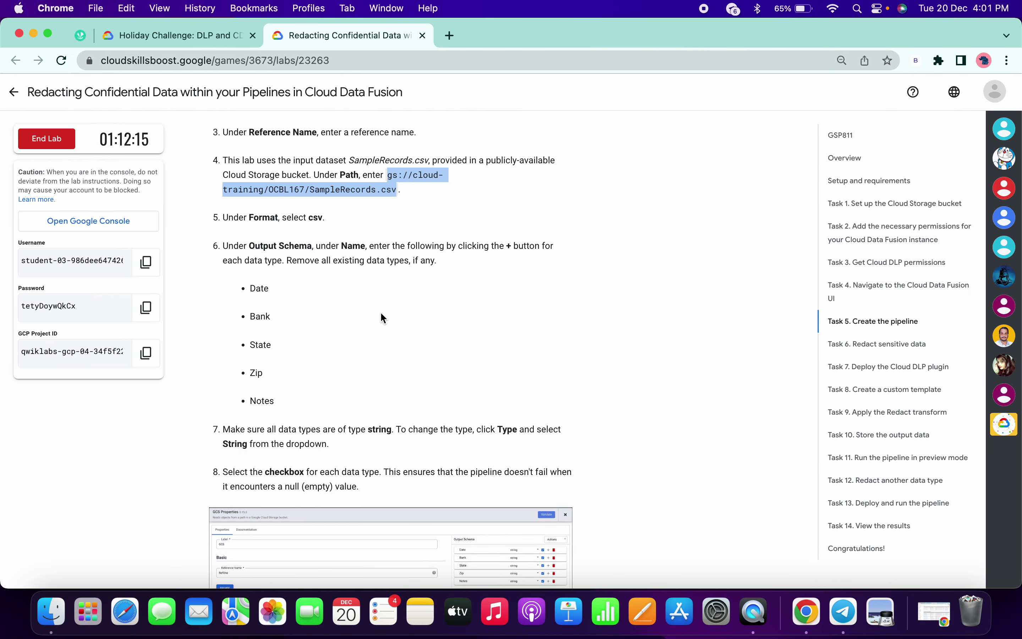
{"action": "left_click", "coordinate": [257, 284]}
{"action": "double_click", "coordinate": [257, 288]}
{"action": "key", "text": "ctrl+c"}
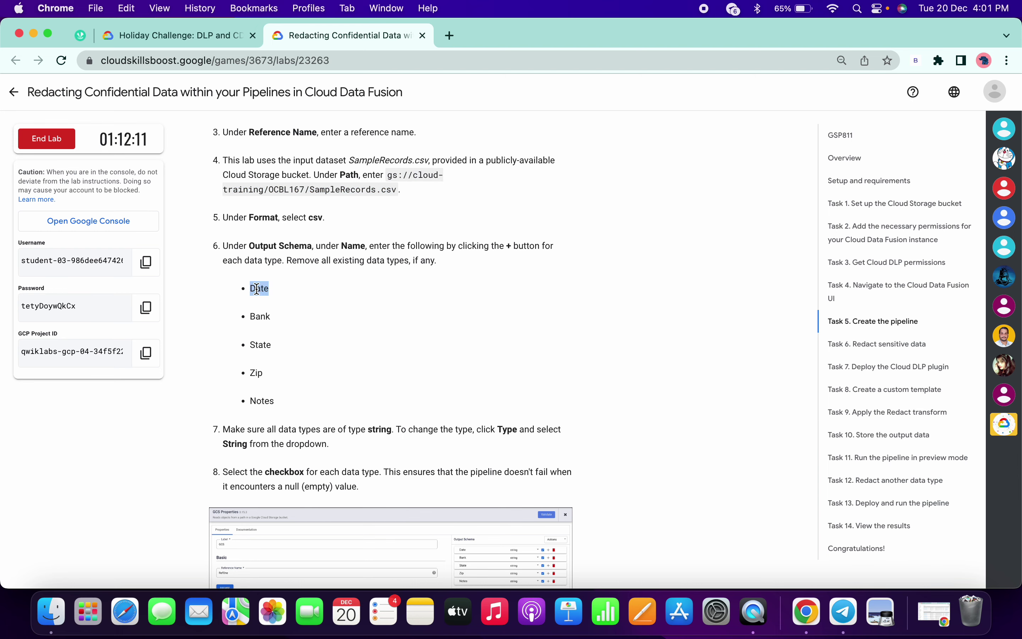
{"action": "key", "text": "ctrl+Right"}
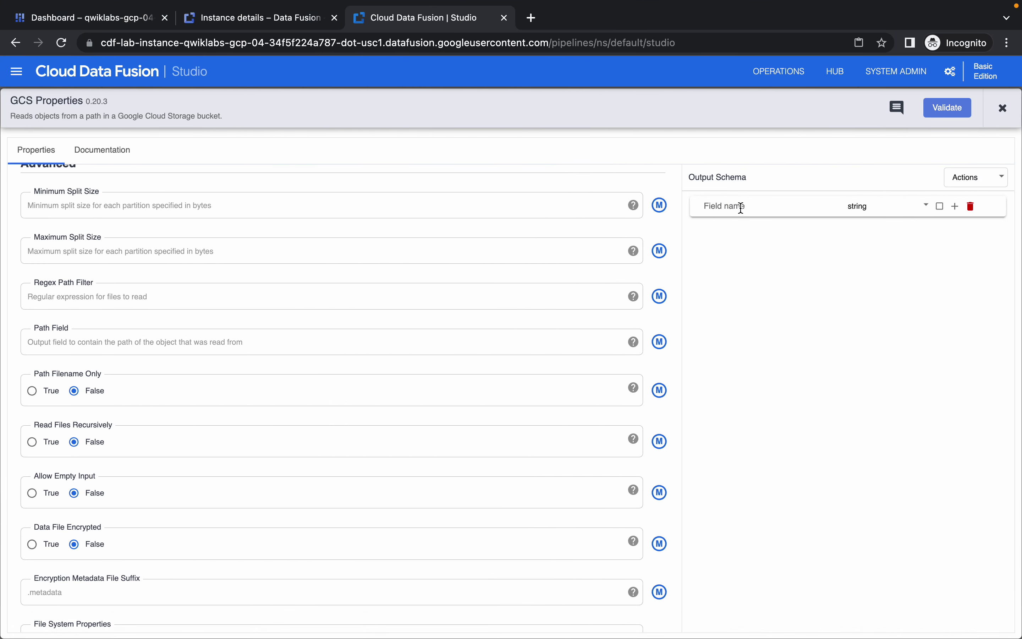
{"action": "left_click", "coordinate": [741, 208]}
{"action": "key", "text": "ctrl+v"}
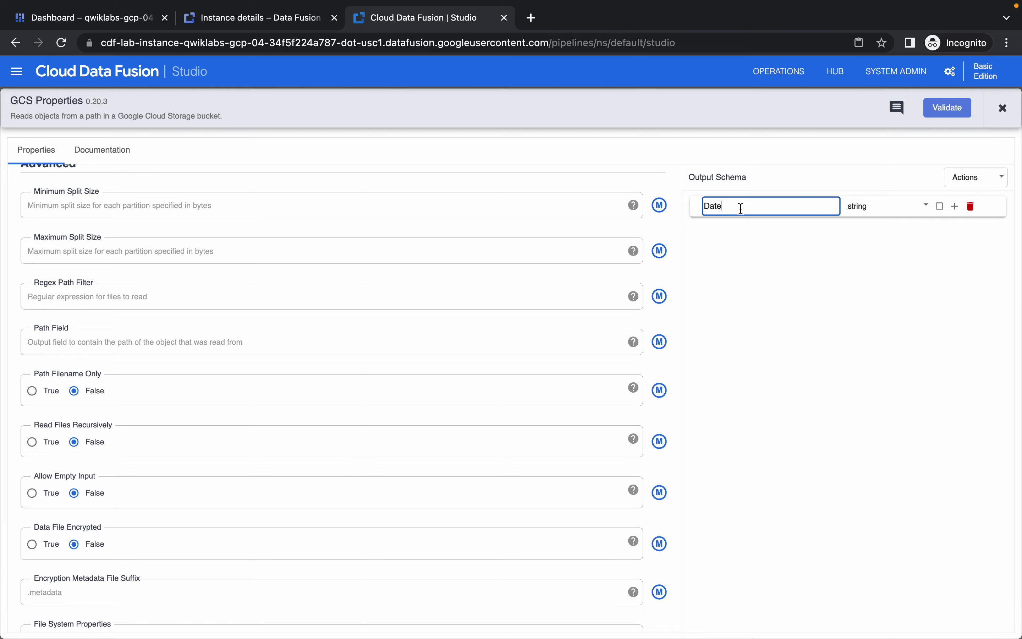
{"action": "key", "text": "Return"}
Step: Copy the name Bank from the lab instructions into the second output schema field and add another row
{"action": "key", "text": "ctrl+Left"}
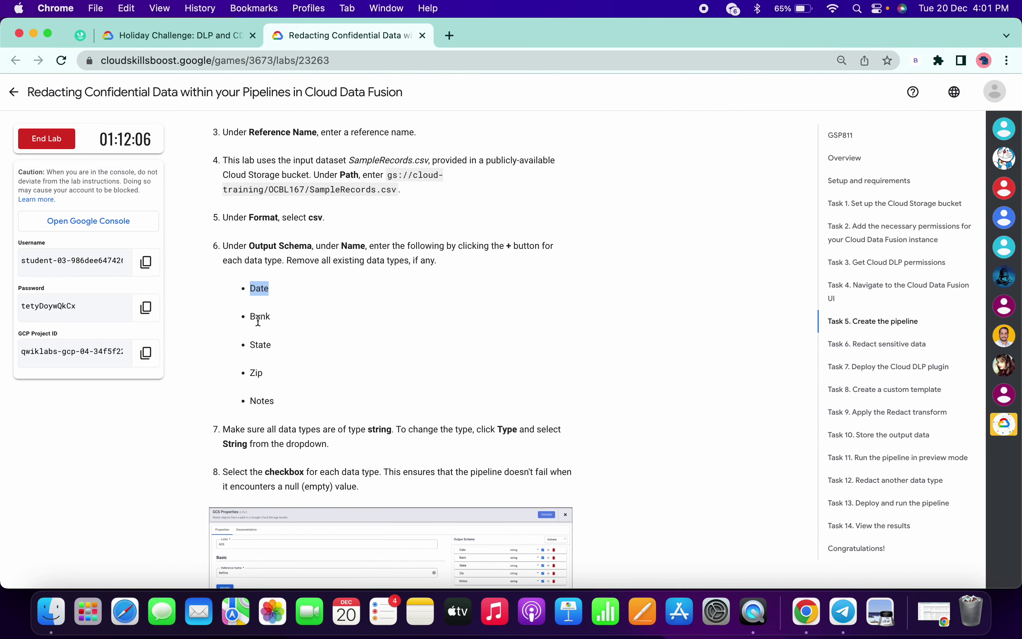
{"action": "double_click", "coordinate": [256, 313]}
{"action": "key", "text": "ctrl+c"}
{"action": "key", "text": "ctrl+Right"}
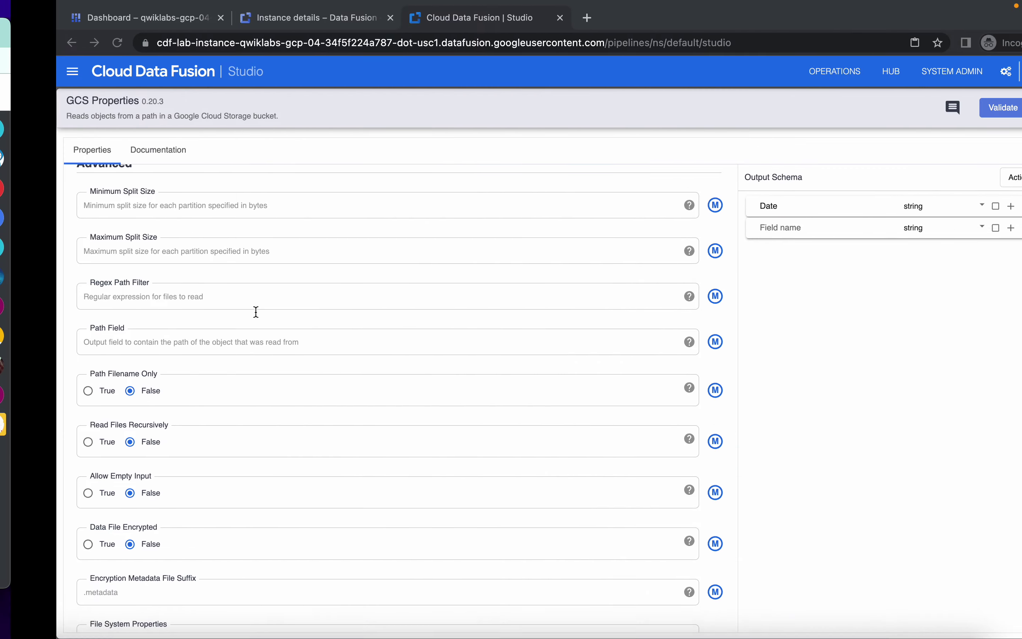
{"action": "key", "text": "ctrl+v"}
{"action": "key", "text": "Return"}
Step: Copy the name State from the lab instructions into the third output schema field and add another row
{"action": "key", "text": "ctrl+Left"}
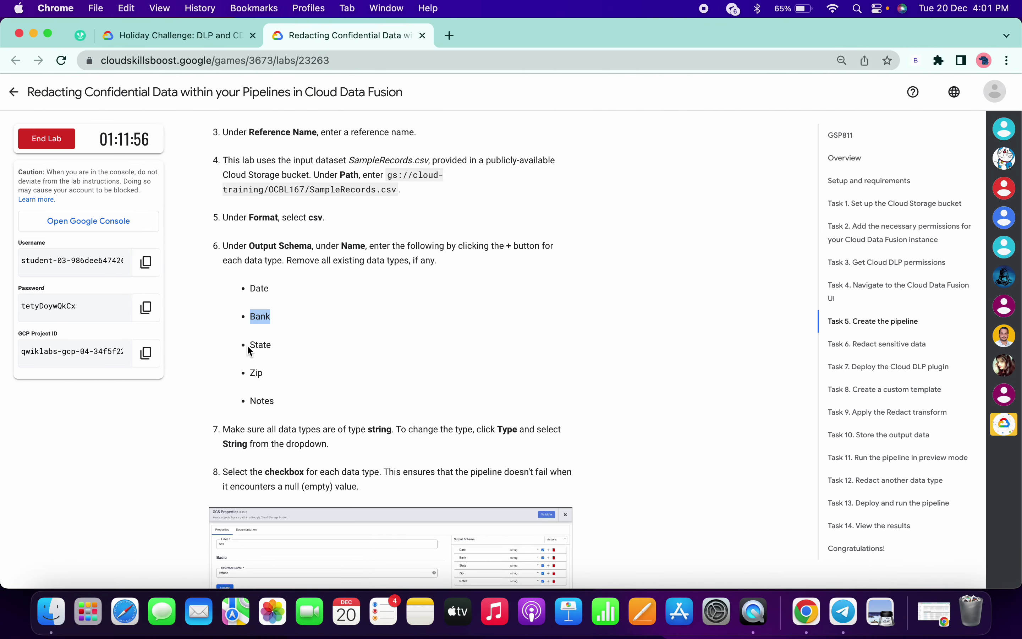
{"action": "left_click", "coordinate": [263, 341]}
{"action": "double_click", "coordinate": [264, 345]}
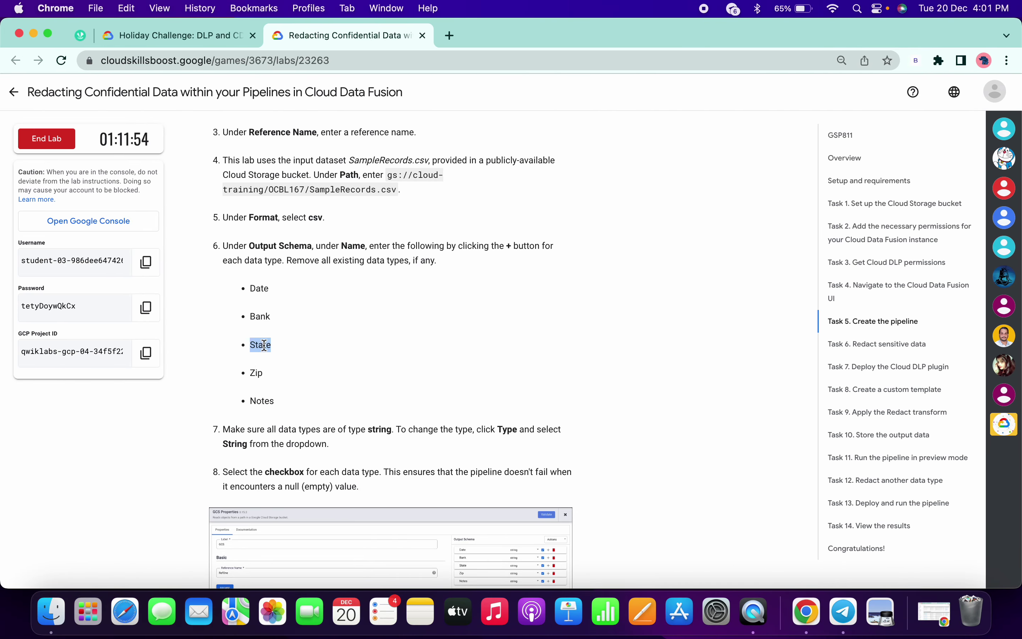
{"action": "key", "text": "ctrl+c"}
{"action": "key", "text": "ctrl+Right"}
{"action": "key", "text": "ctrl+v"}
{"action": "key", "text": "Return"}
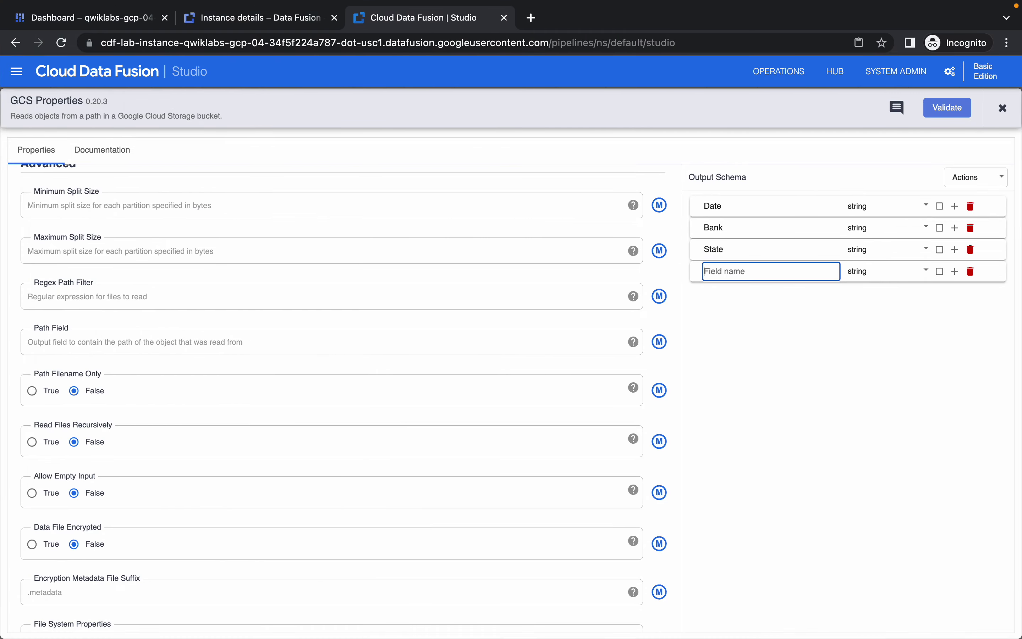
Step: Copy the name Zip from the lab instructions into the fourth output schema field and add another row
{"action": "key", "text": "ctrl+Left"}
{"action": "double_click", "coordinate": [255, 373]}
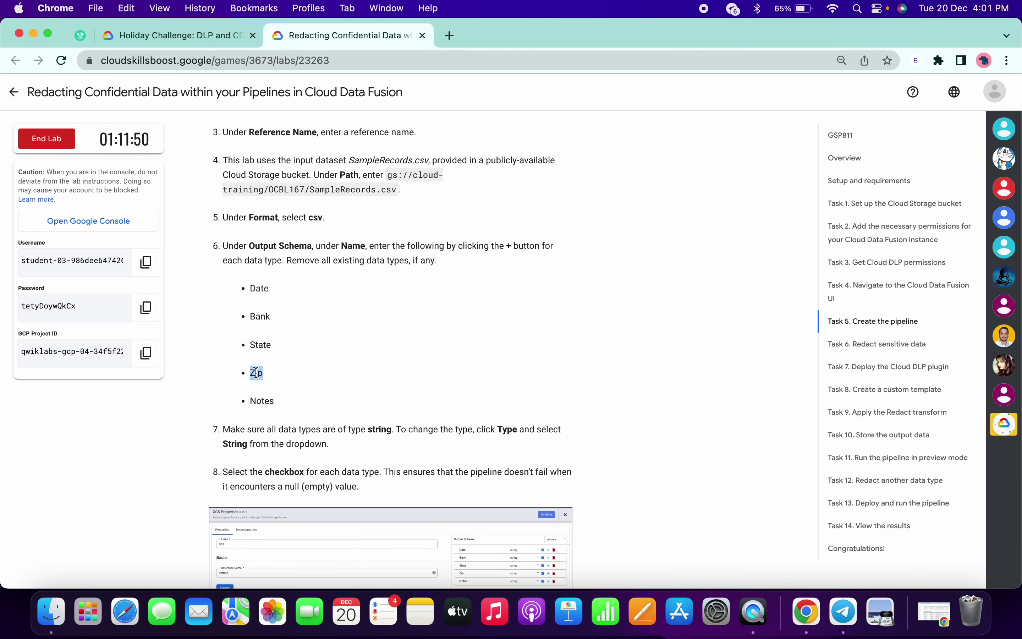
{"action": "key", "text": "ctrl+c"}
{"action": "key", "text": "ctrl+Right"}
{"action": "key", "text": "ctrl+v"}
{"action": "key", "text": "Return"}
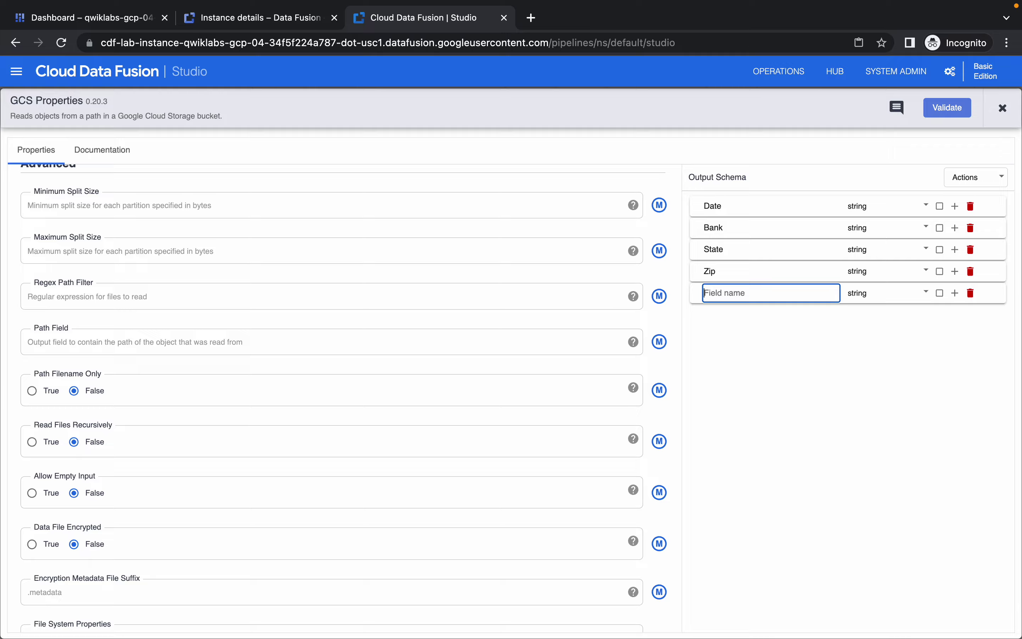
Step: Copy the name Notes from the lab instructions into the fifth output schema field
{"action": "key", "text": "ctrl+Left"}
{"action": "double_click", "coordinate": [253, 400]}
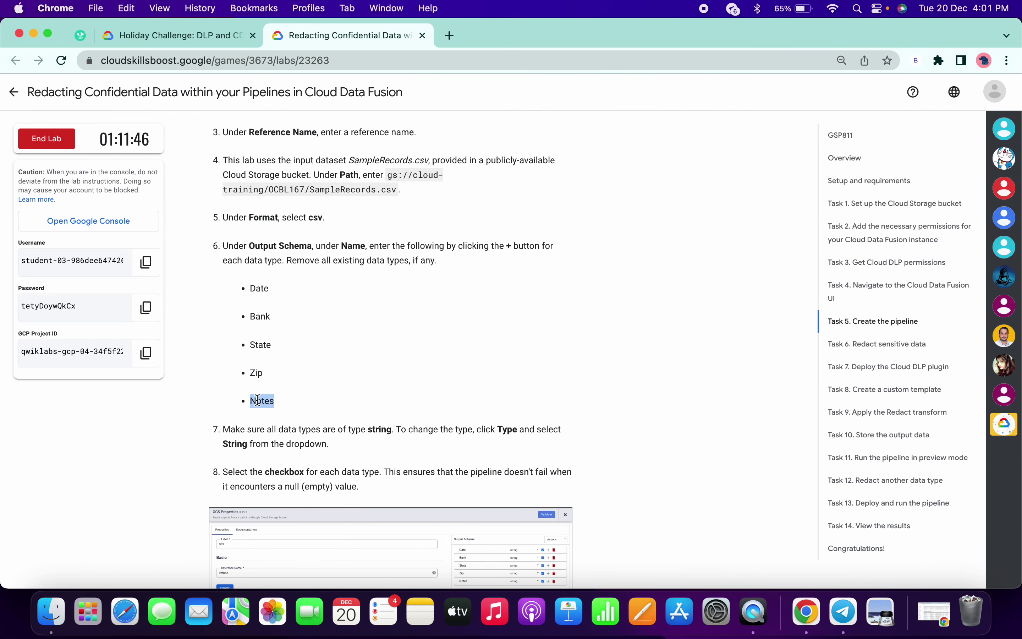
{"action": "key", "text": "ctrl+c"}
{"action": "key", "text": "ctrl+Right"}
{"action": "key", "text": "ctrl+v"}
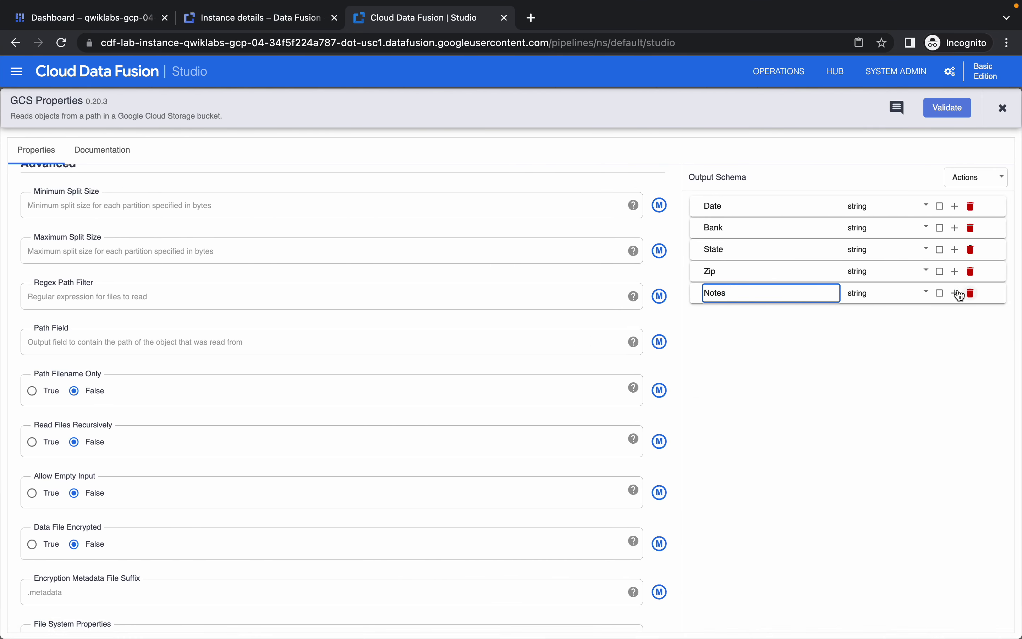
Step: Allow null values for the Date, Bank, State, Zip and Notes fields of the output schema
{"action": "left_click", "coordinate": [942, 294]}
{"action": "left_click", "coordinate": [941, 273]}
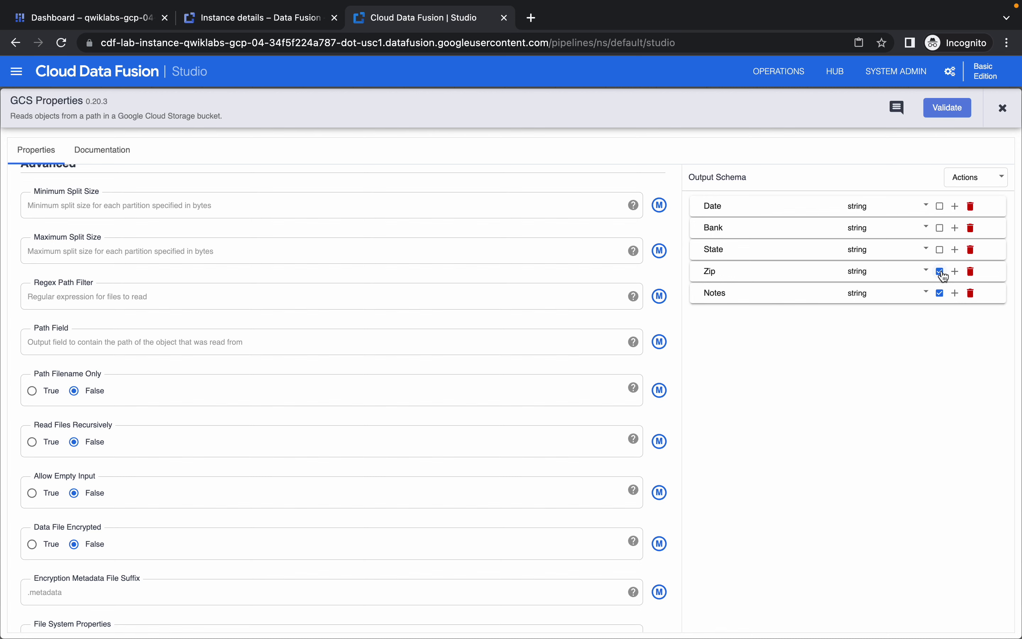
{"action": "left_click", "coordinate": [940, 250]}
{"action": "left_click", "coordinate": [941, 230]}
Step: Compare the GCS settings with the lab's enlarged Task 5 reference image, and validate and close the GCS properties
{"action": "key", "text": "ctrl+Left"}
{"action": "scroll", "coordinate": [371, 442], "scroll_direction": "down", "scroll_amount": 5}
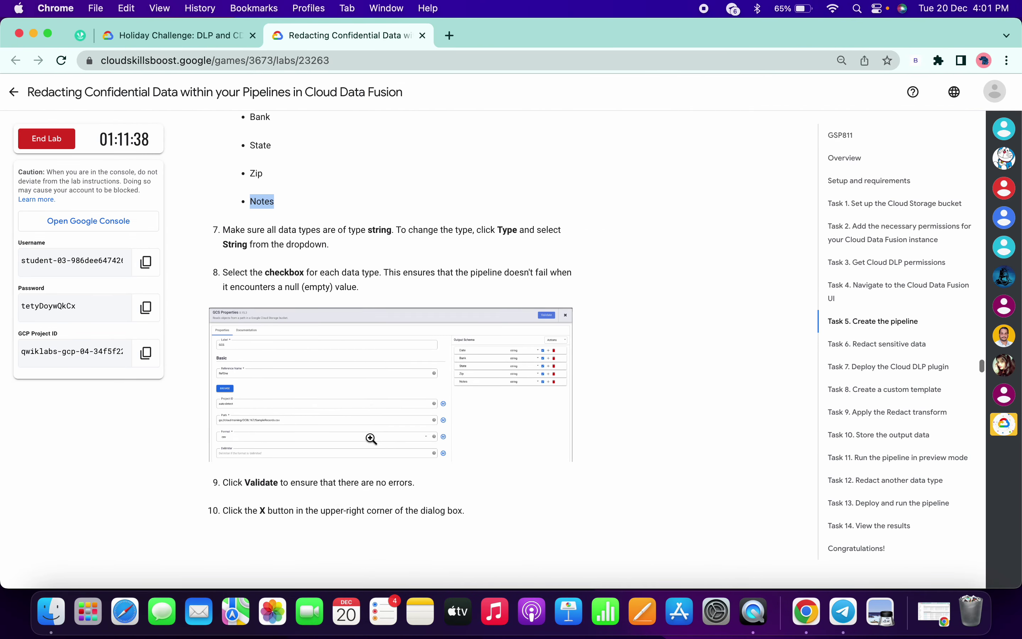
{"action": "left_click", "coordinate": [373, 392]}
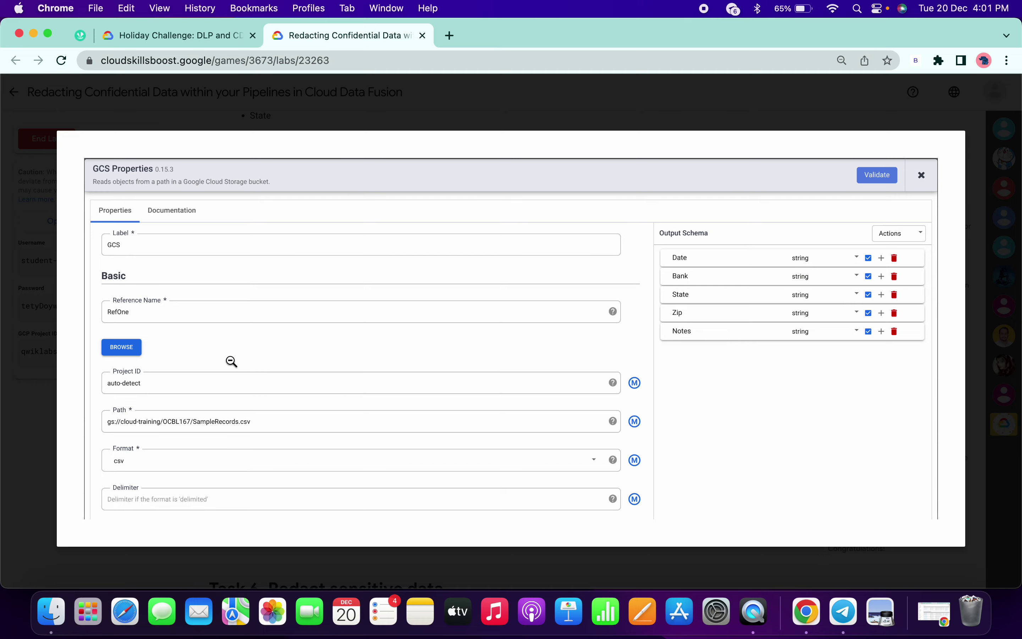
{"action": "left_click", "coordinate": [29, 359]}
{"action": "key", "text": "ctrl+Right"}
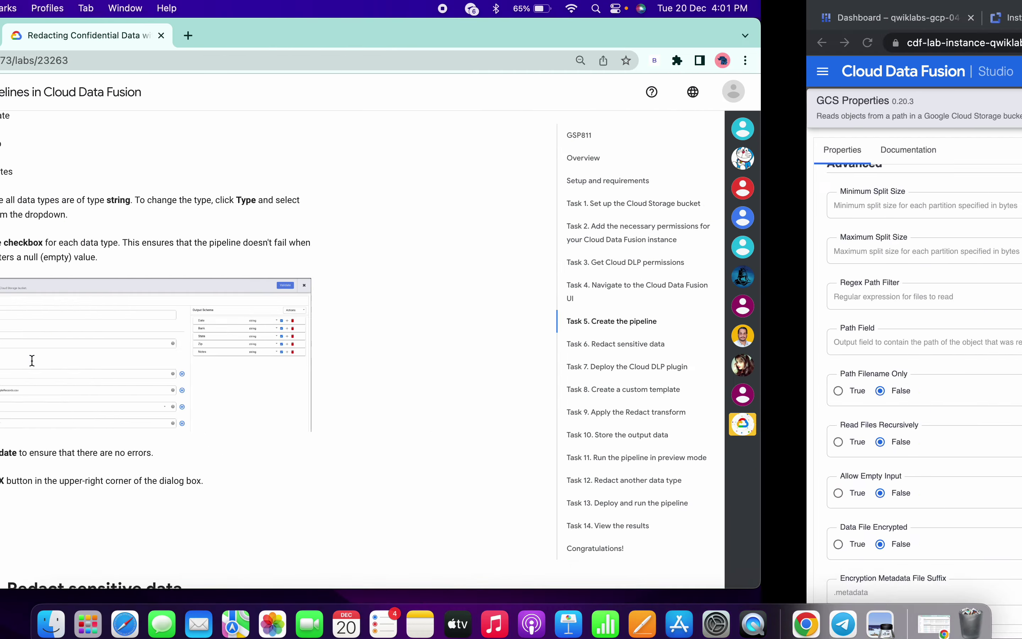
{"action": "scroll", "coordinate": [294, 291], "scroll_direction": "up", "scroll_amount": 15}
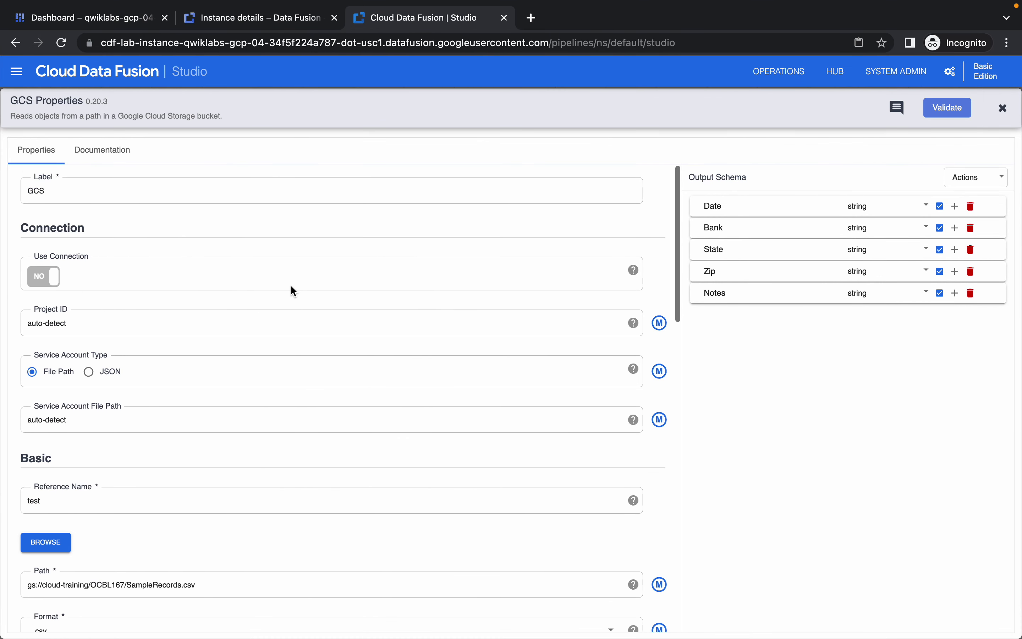
{"action": "left_click", "coordinate": [951, 107]}
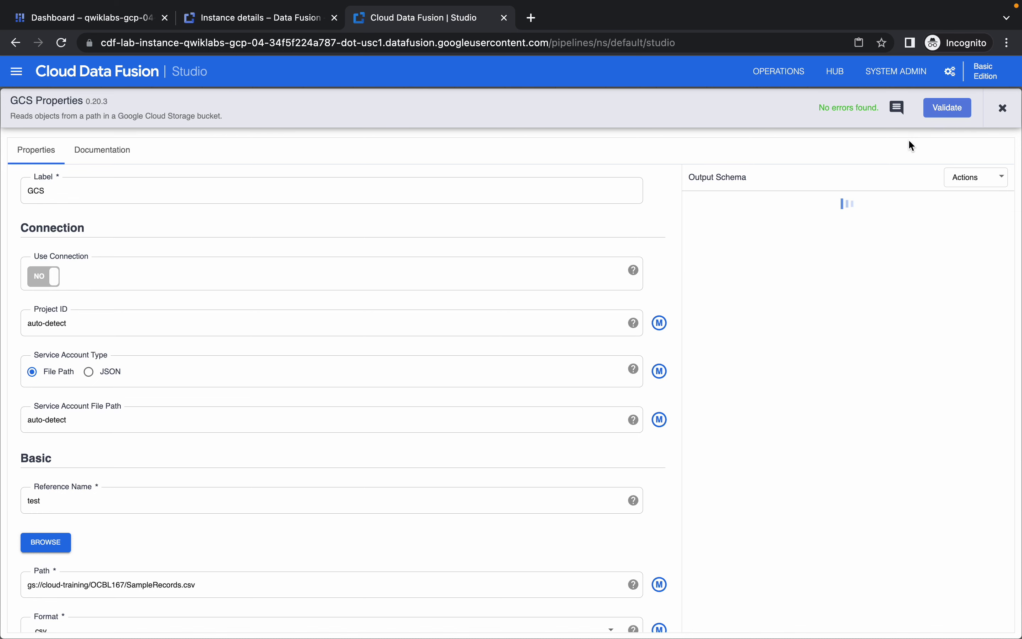
{"action": "left_click", "coordinate": [1001, 111]}
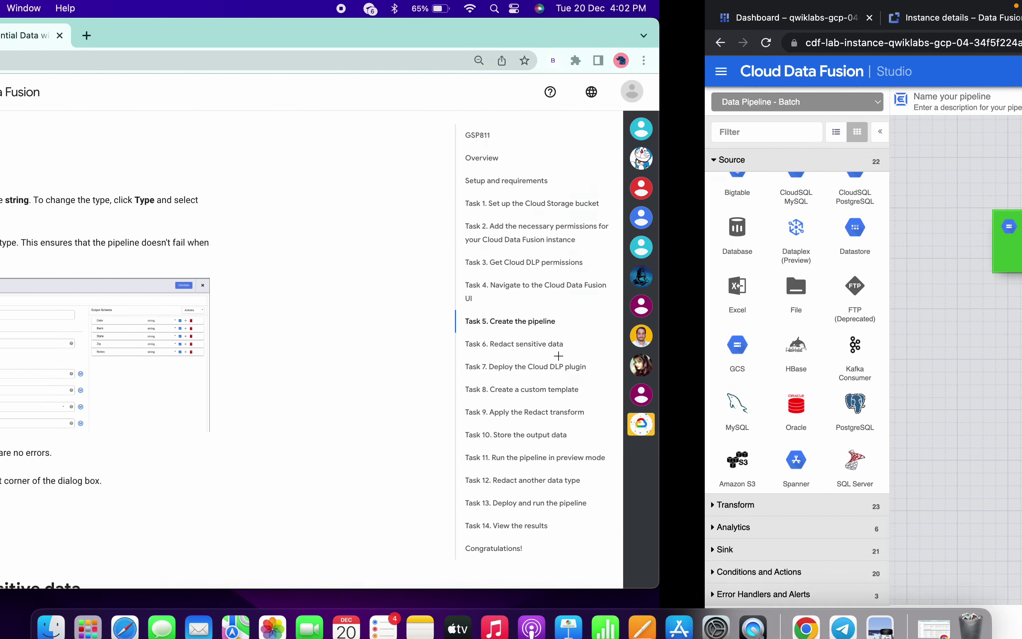